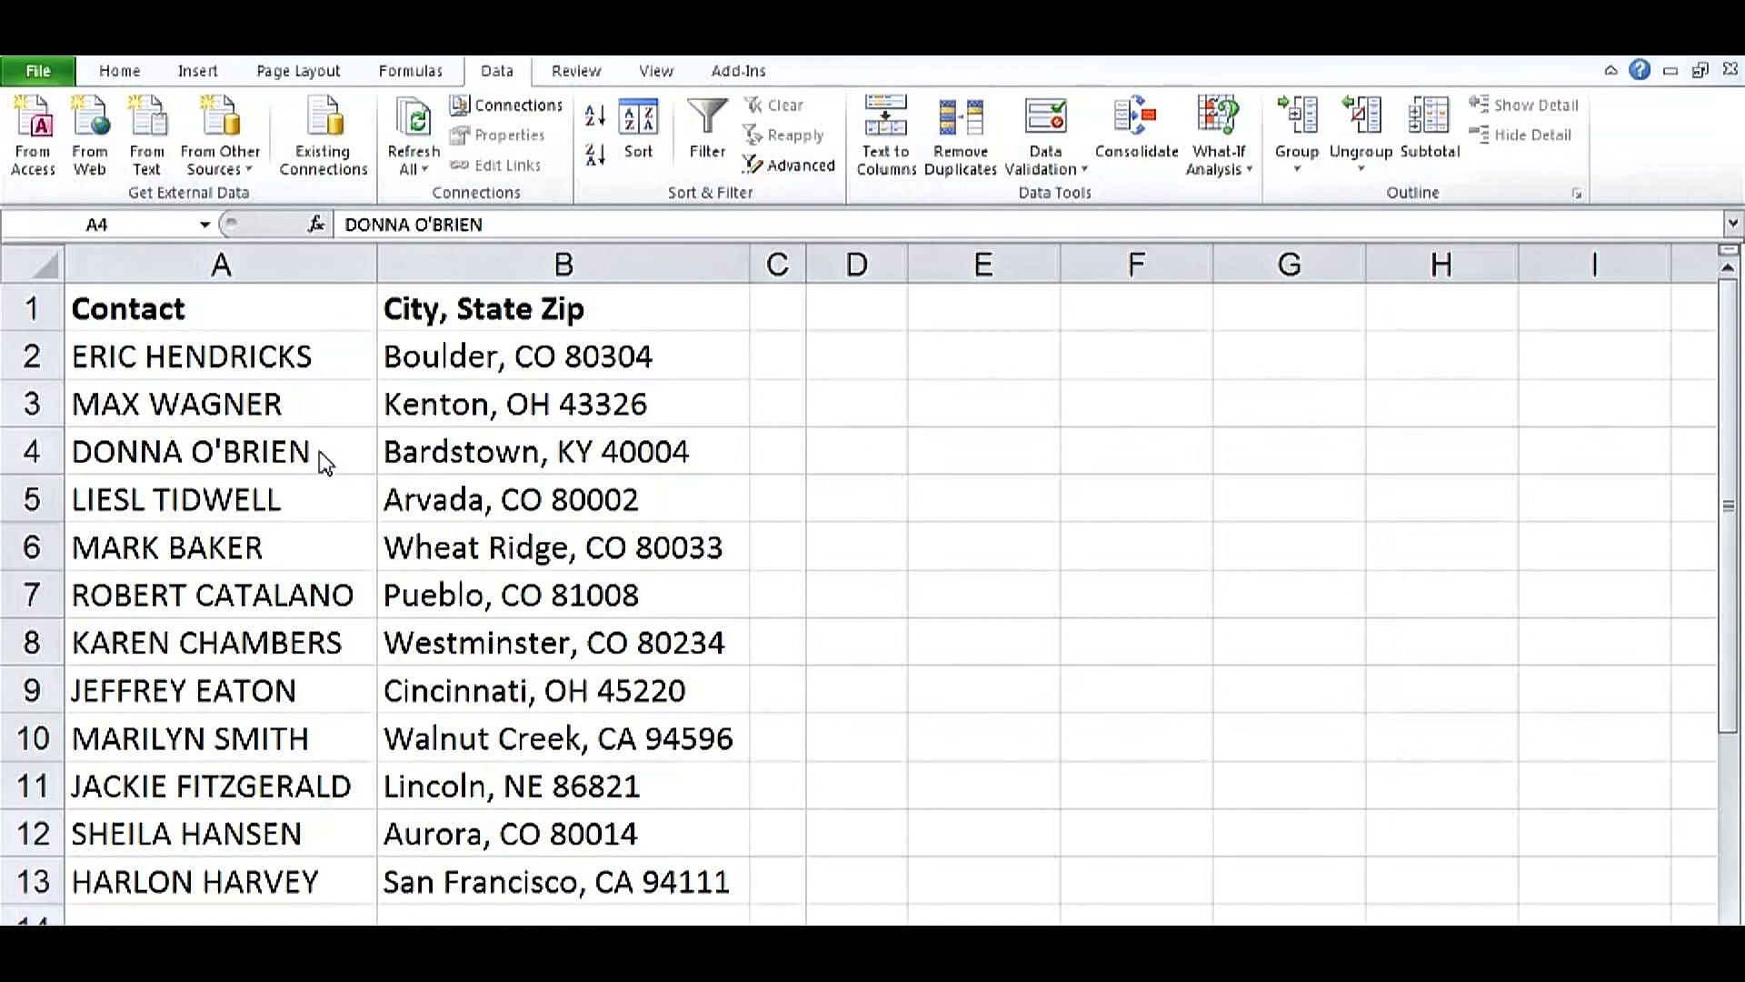
Split the City, State Zip column at commas with Text to Columns, and autofit the widths of columns B and C.
{"action": "left_click", "coordinate": [623, 269]}
{"action": "left_click", "coordinate": [622, 265]}
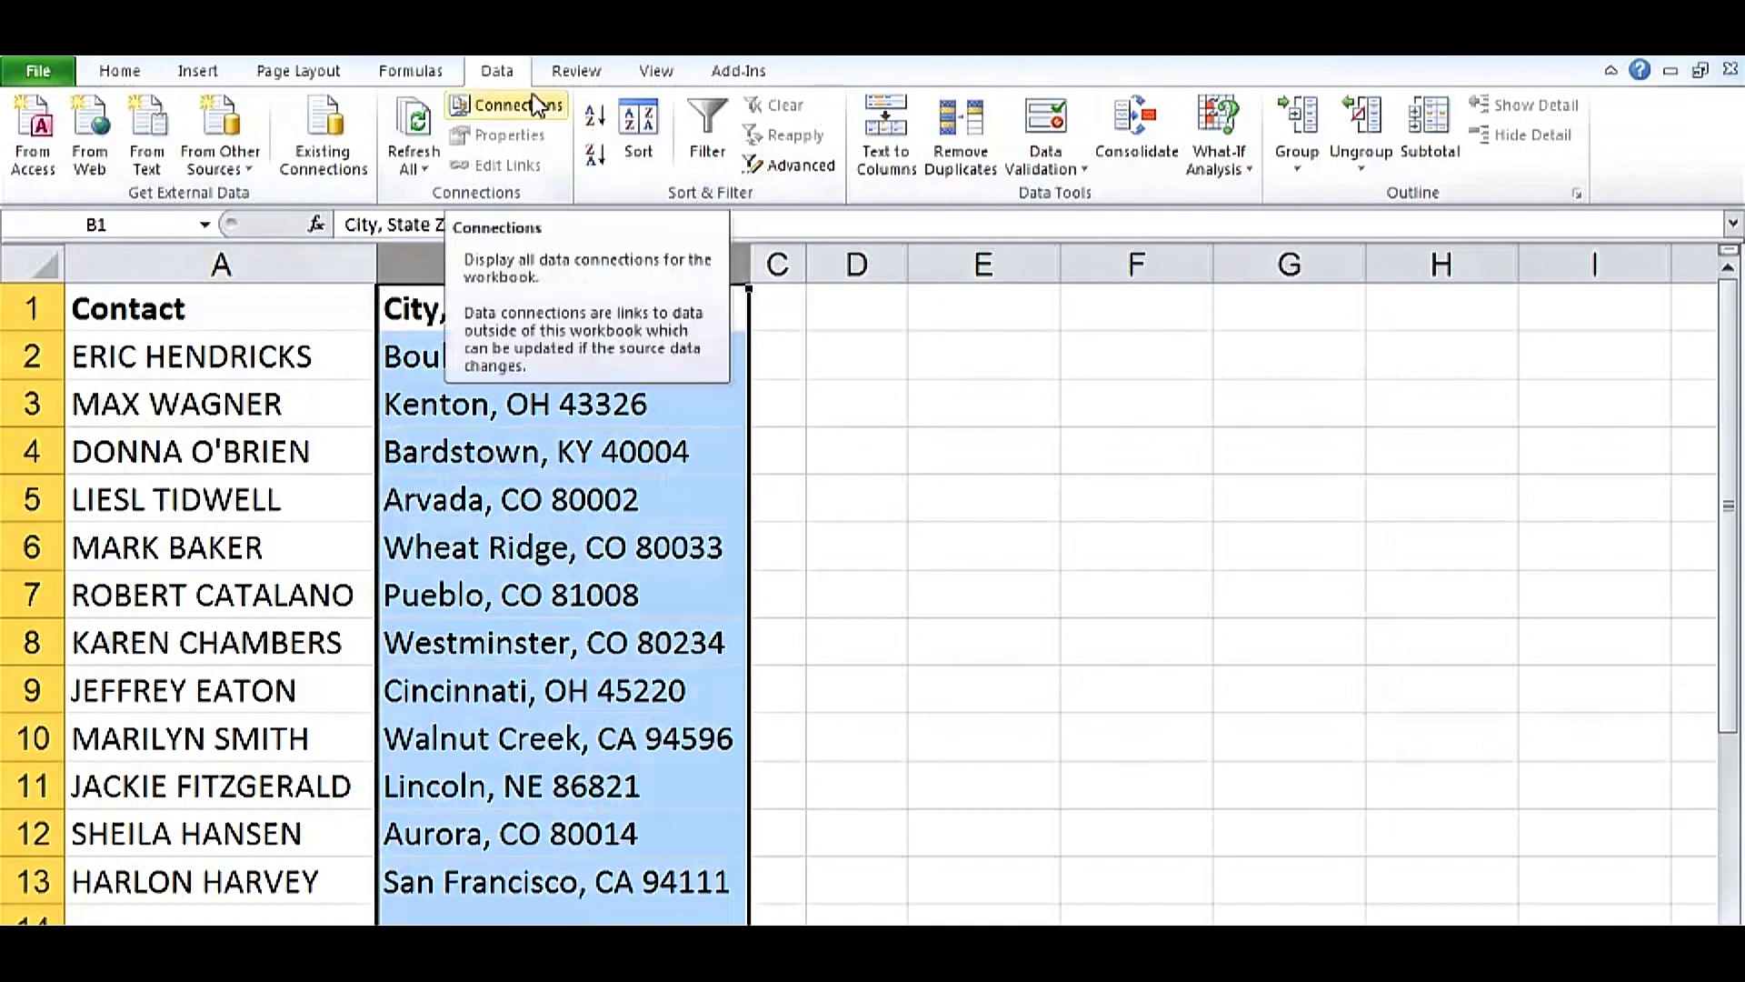
{"action": "left_click", "coordinate": [882, 135]}
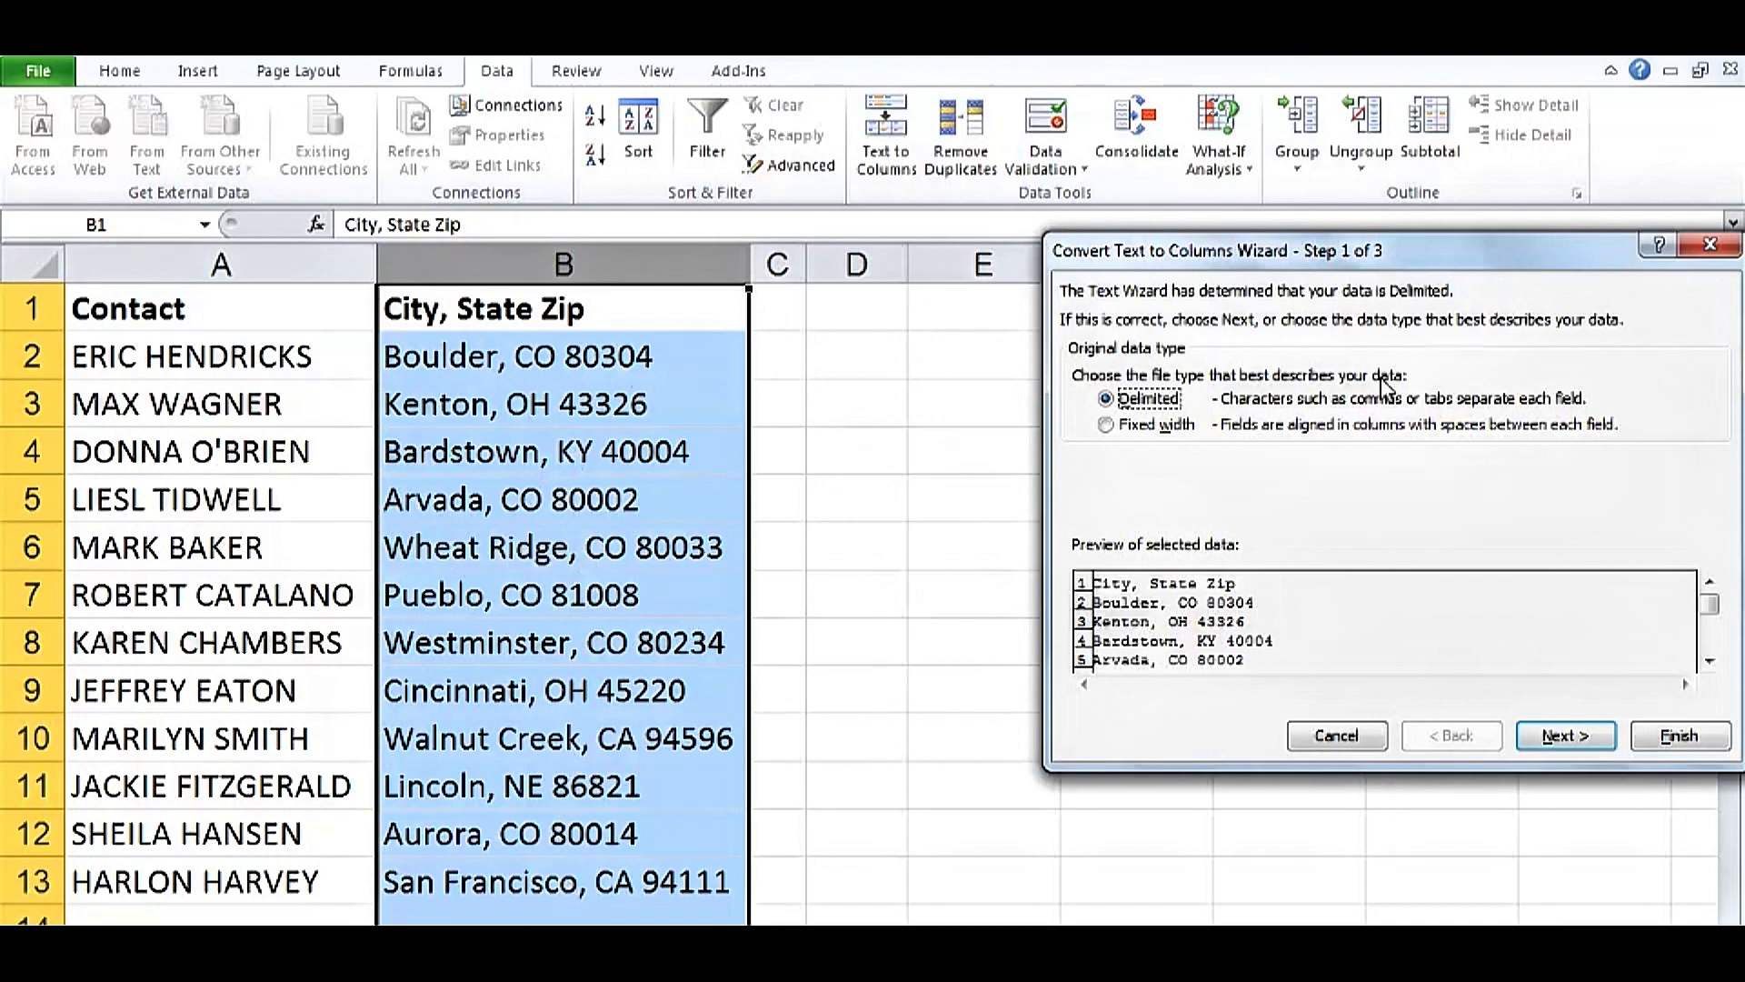
{"action": "left_click_drag", "start_coordinate": [1464, 266], "coordinate": [1311, 262]}
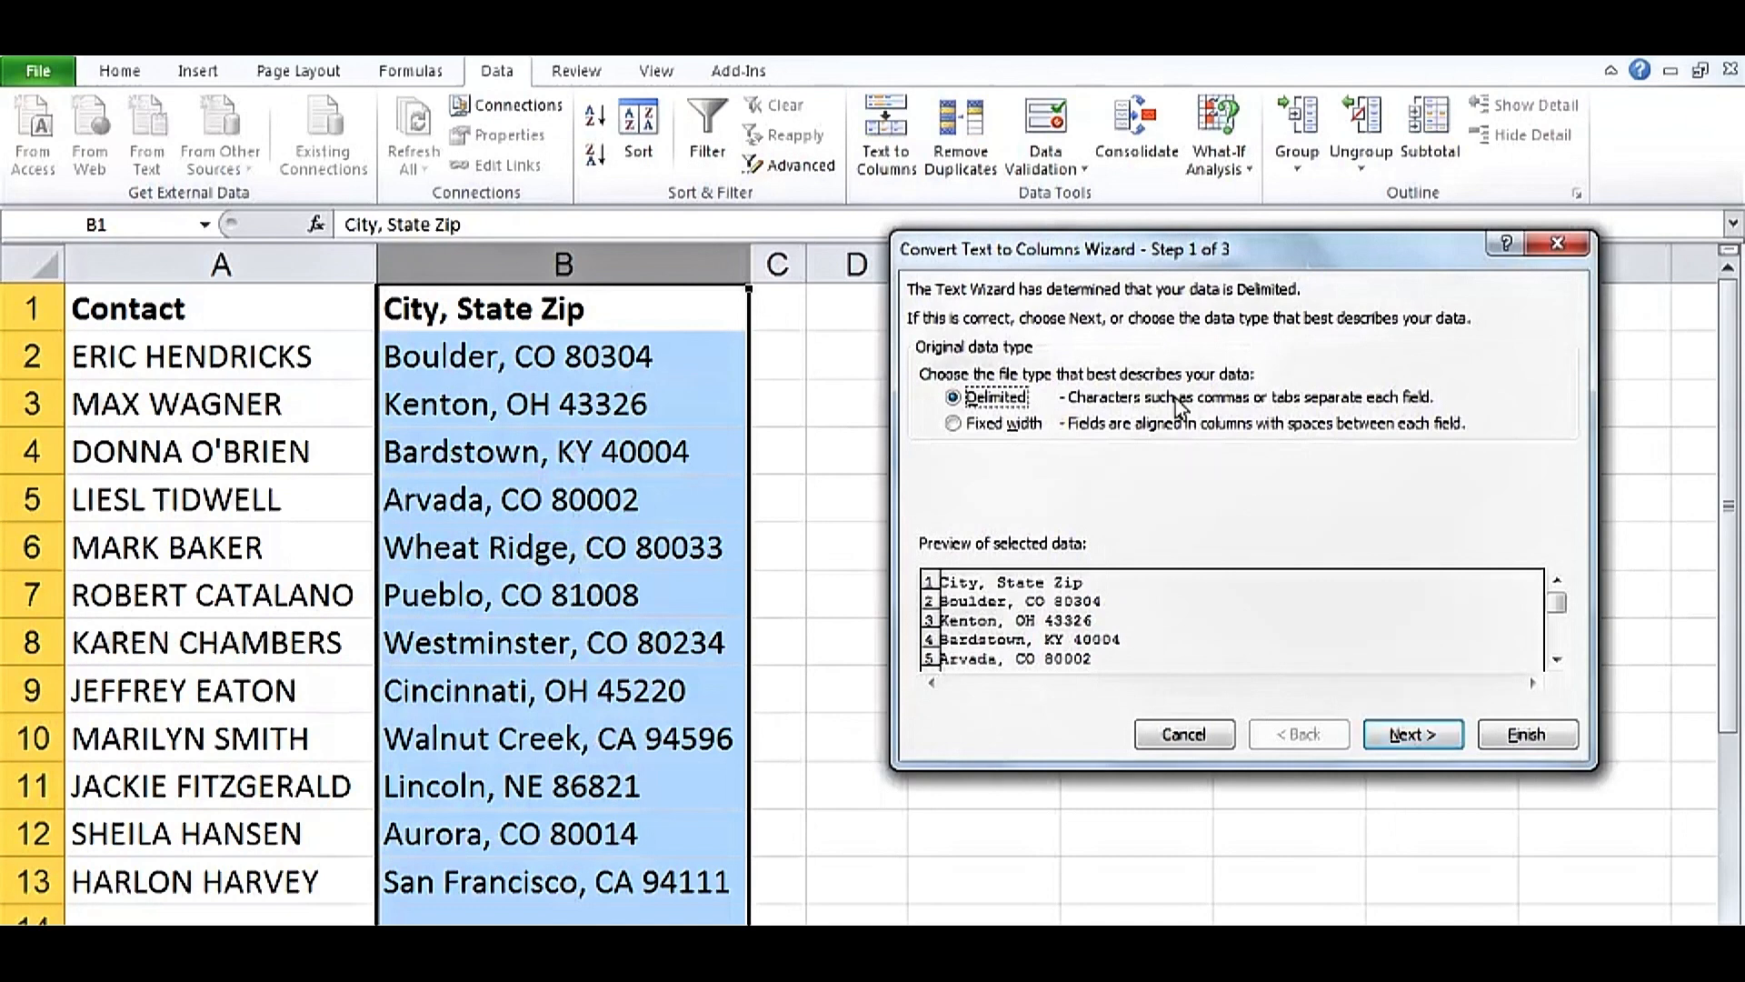
{"action": "left_click", "coordinate": [1404, 737]}
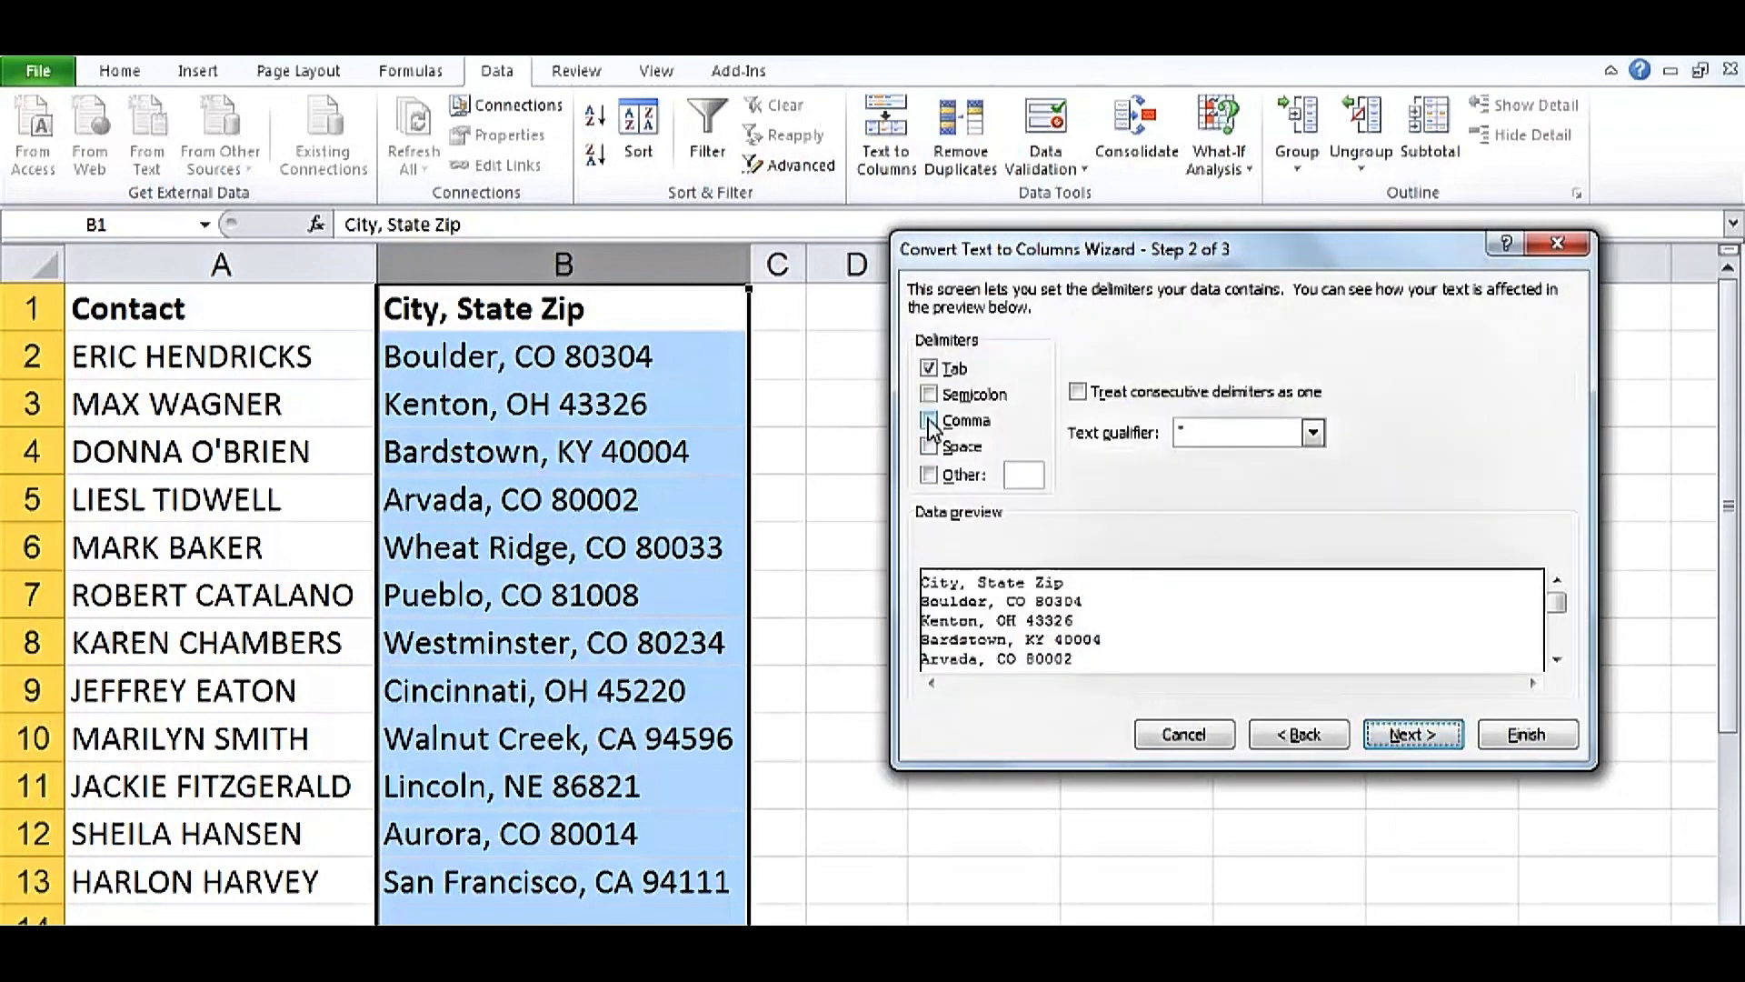
{"action": "left_click", "coordinate": [929, 422]}
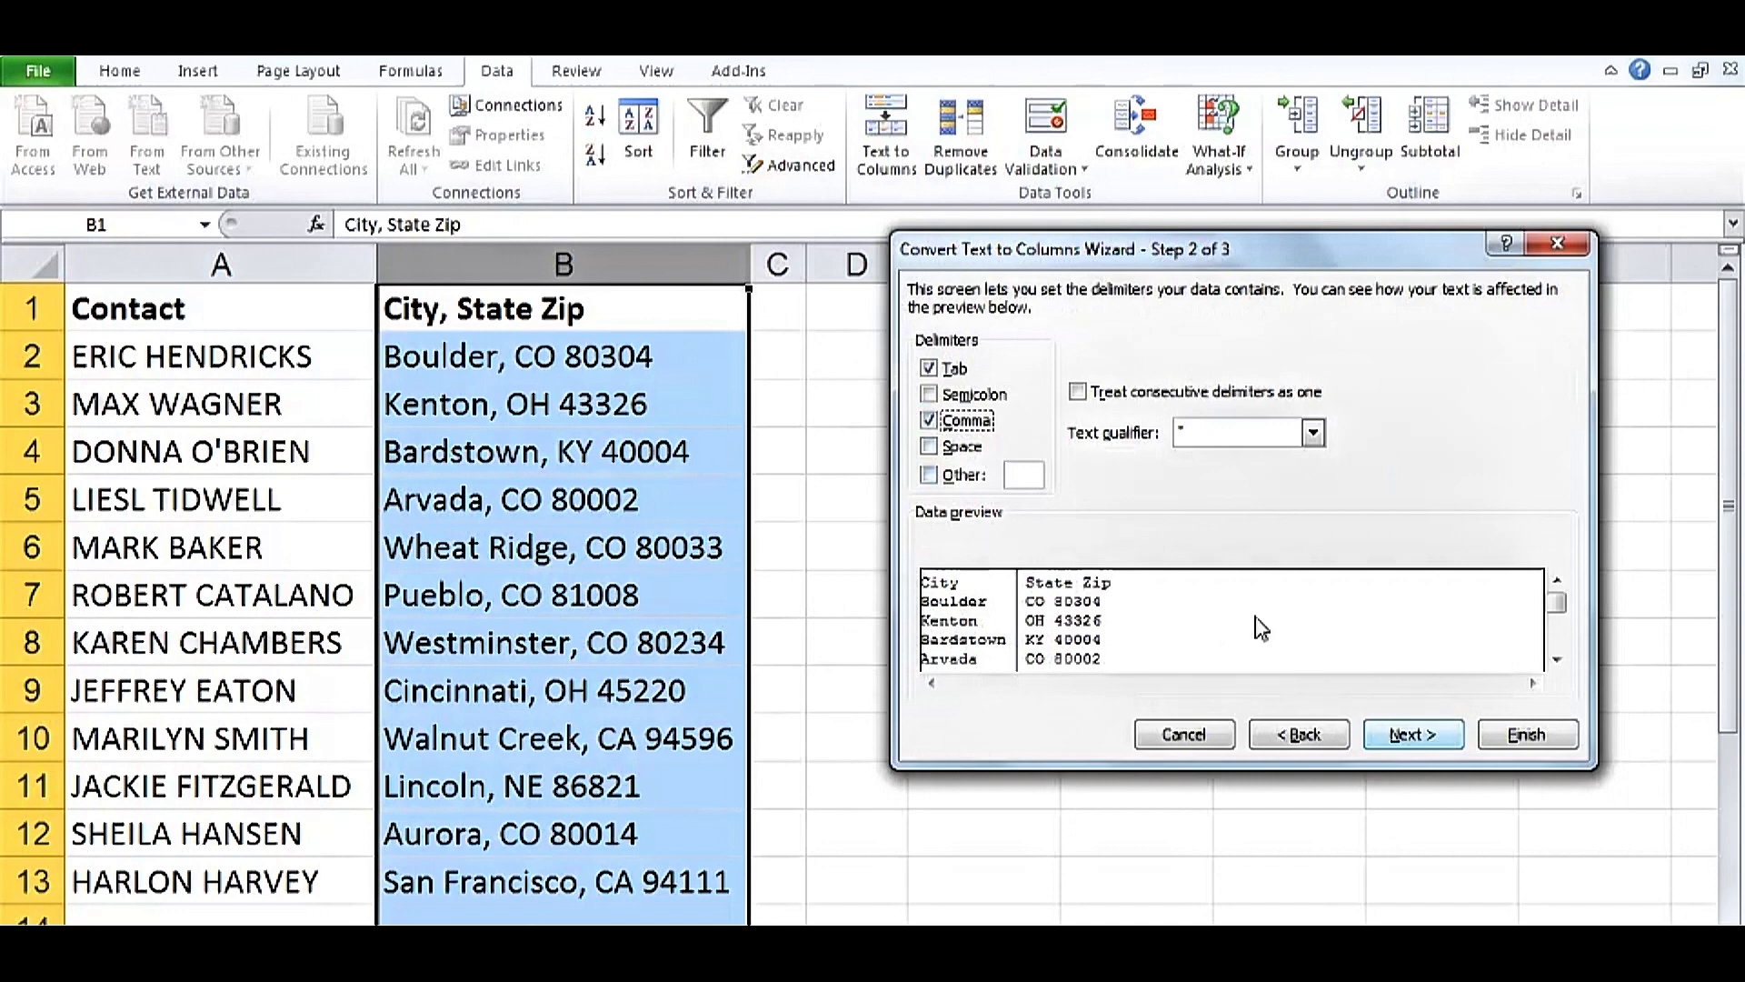
{"action": "left_click", "coordinate": [1518, 739]}
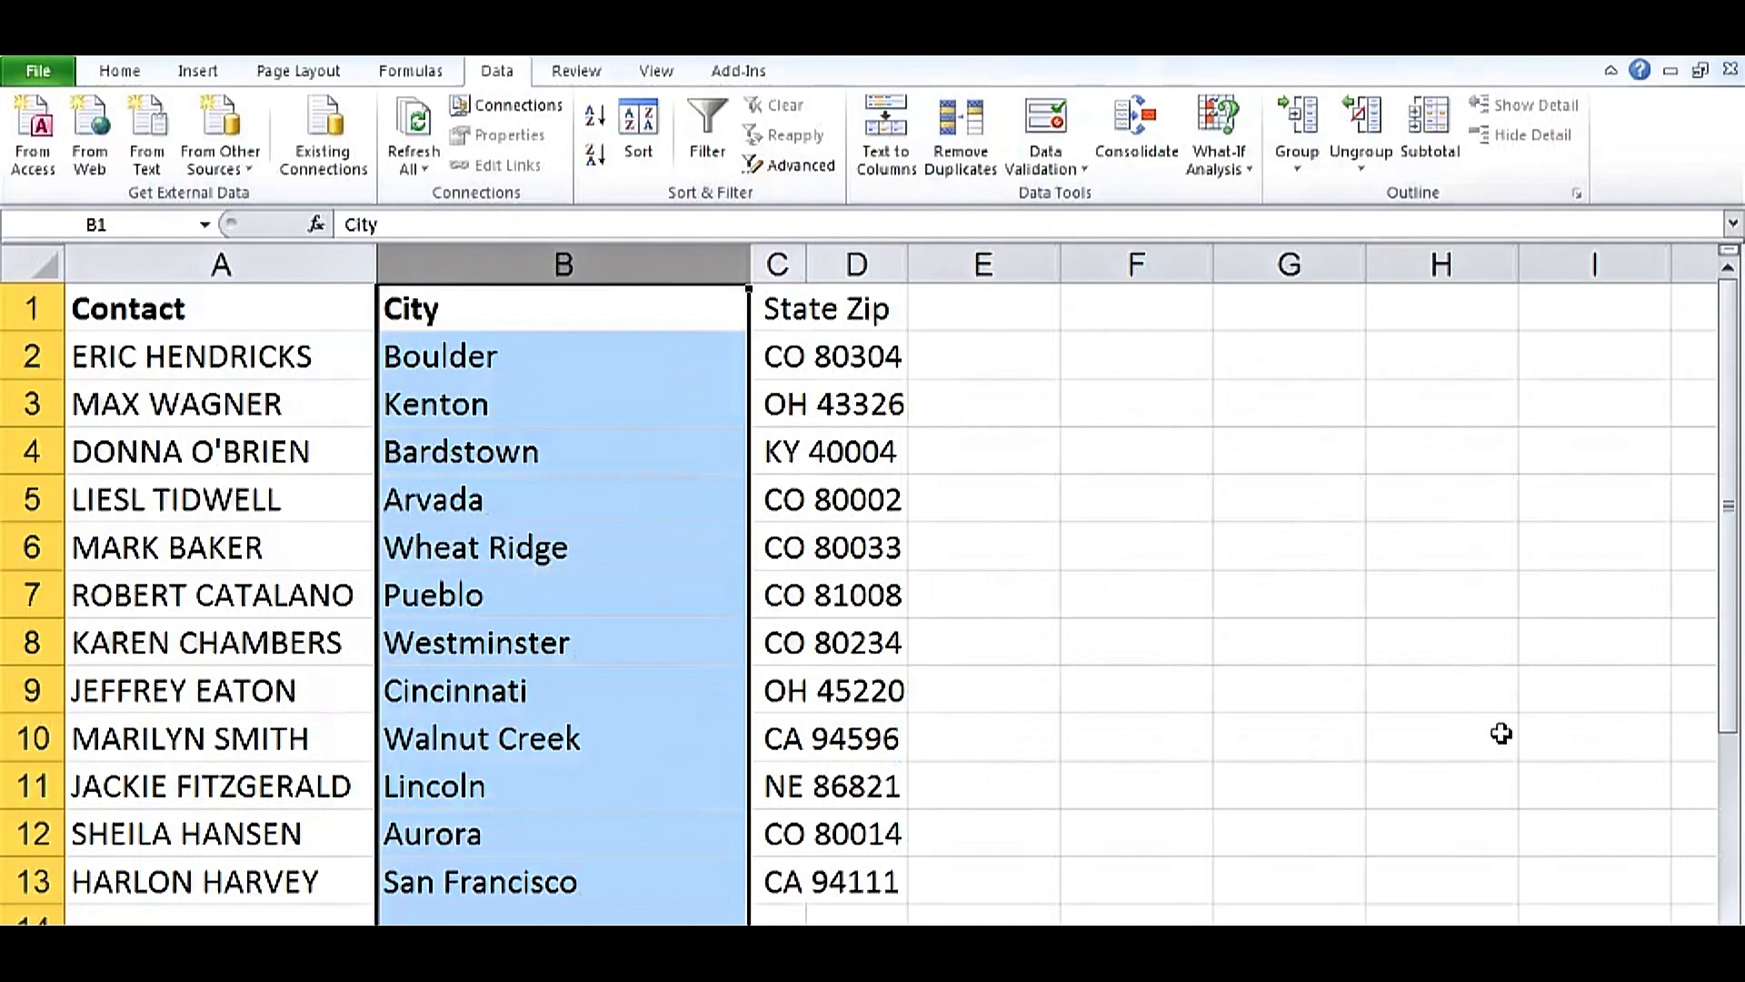
{"action": "double_click", "coordinate": [749, 267]}
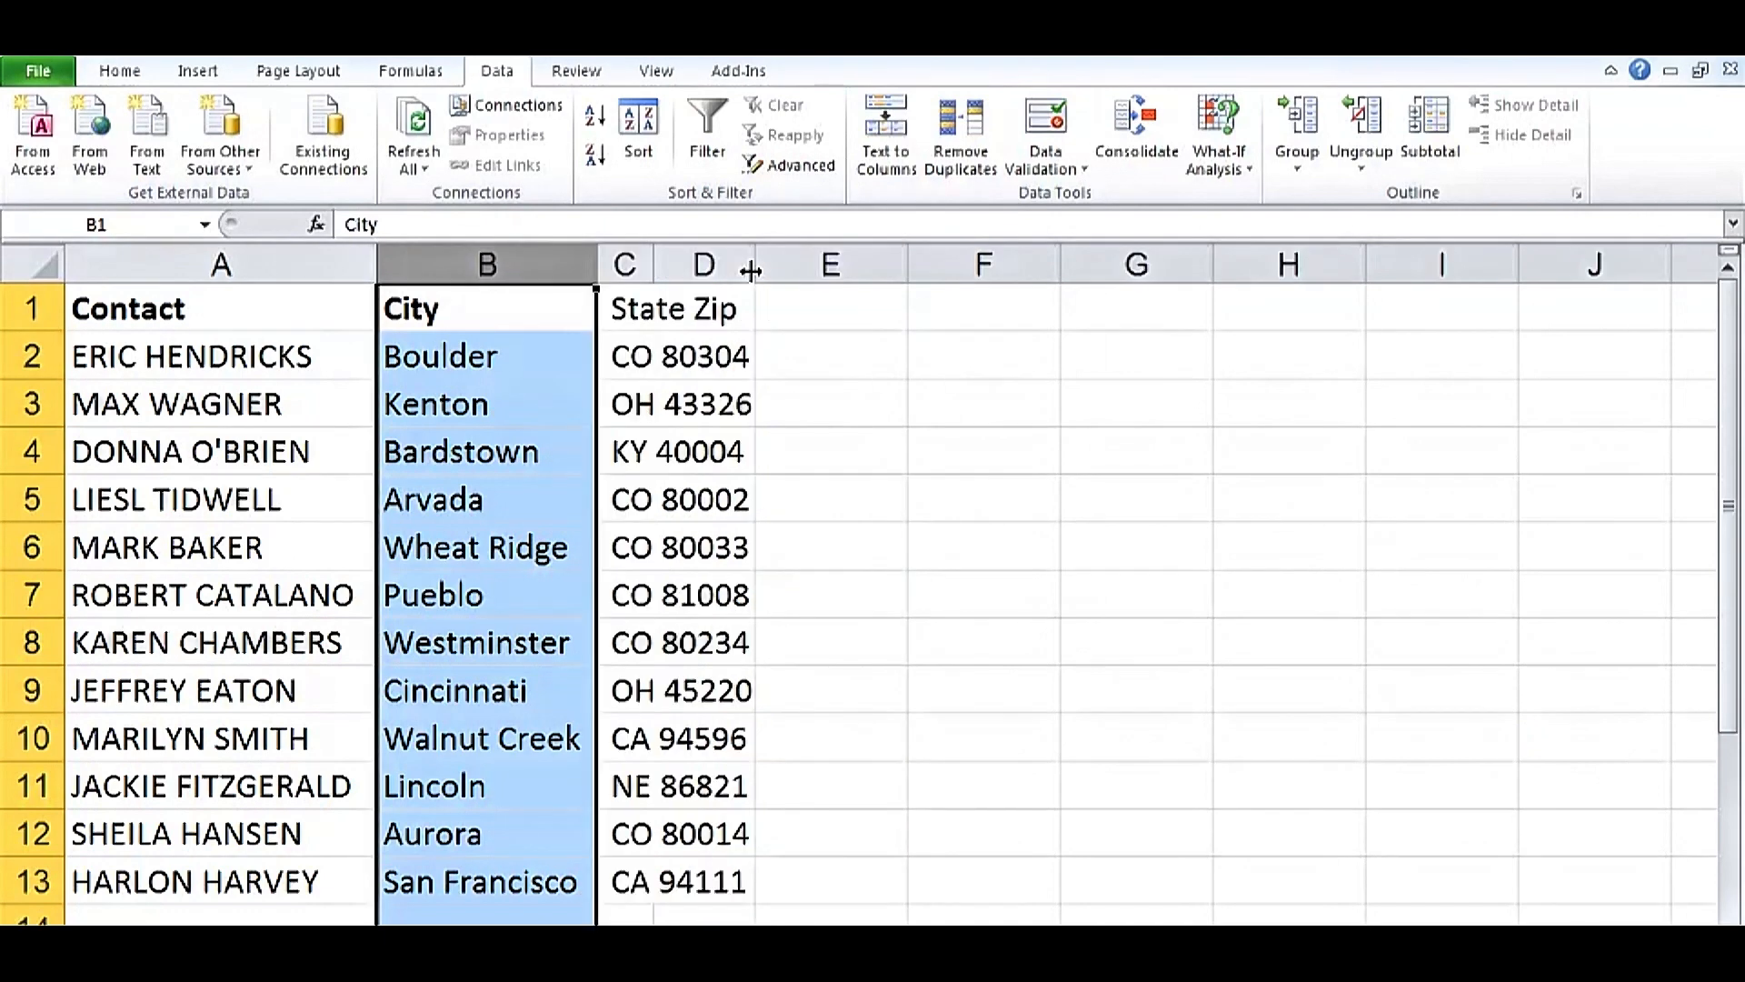
{"action": "double_click", "coordinate": [655, 263]}
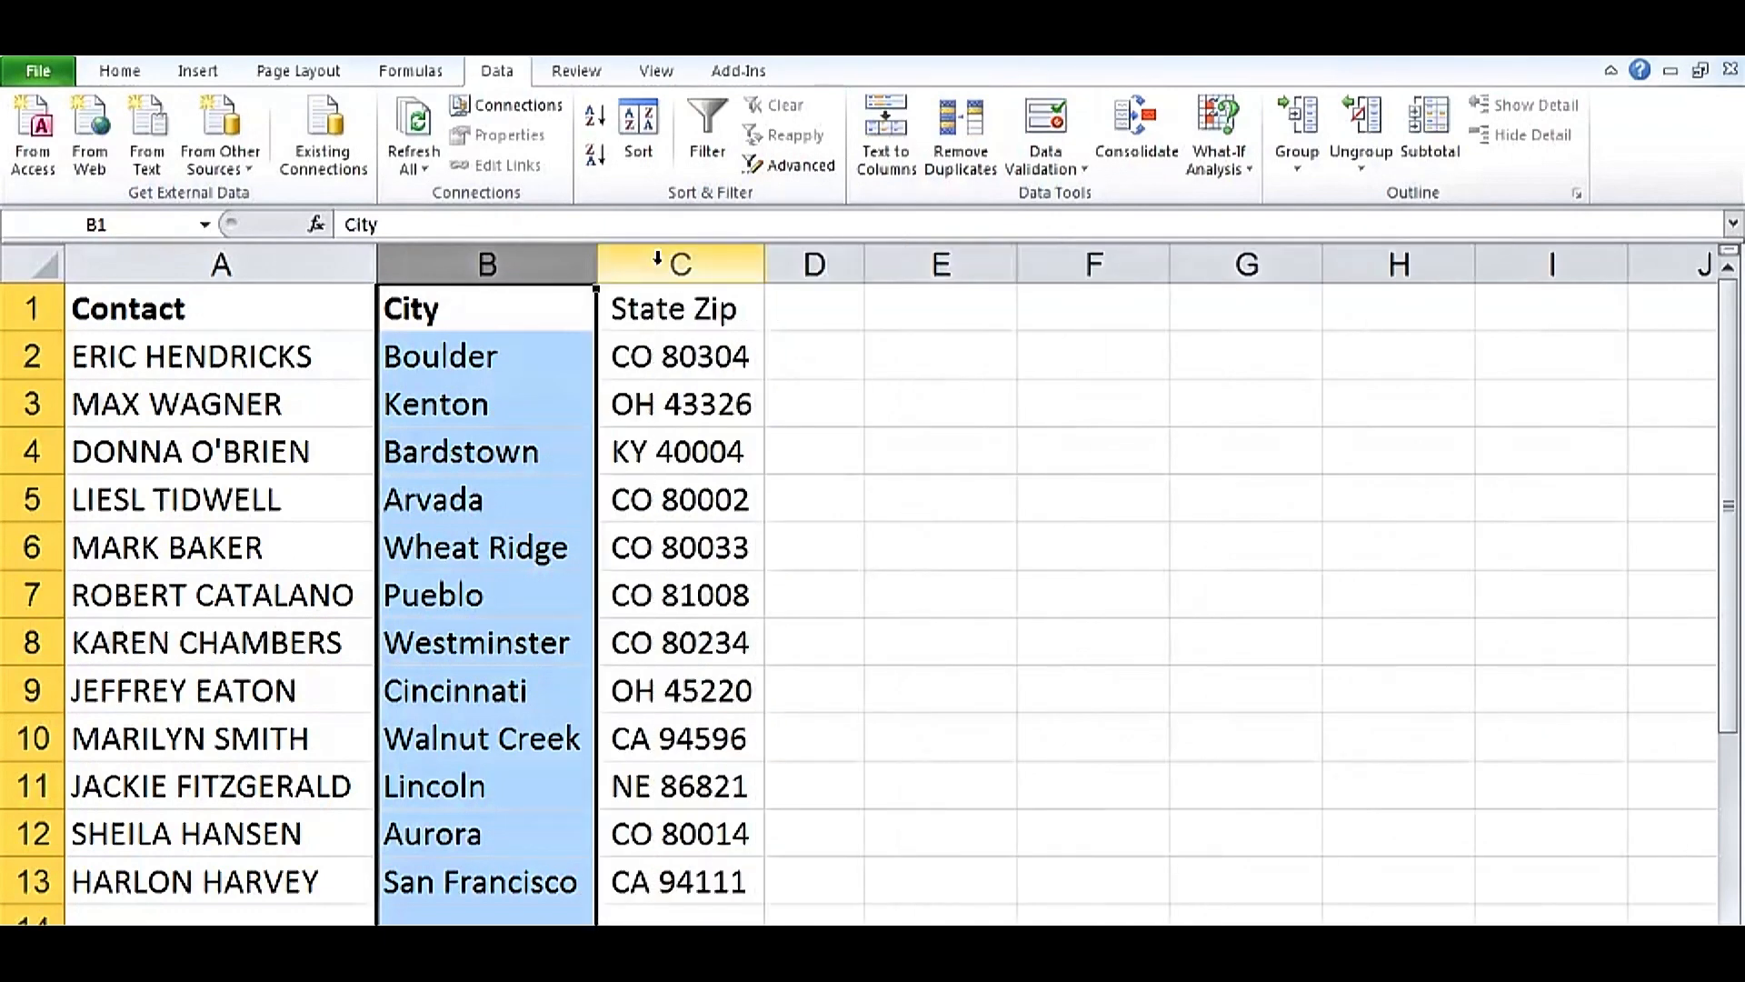
Split the State Zip column with Text to Columns, adding Space as a delimiter and treating consecutive delimiters as one.
{"action": "left_click", "coordinate": [671, 263]}
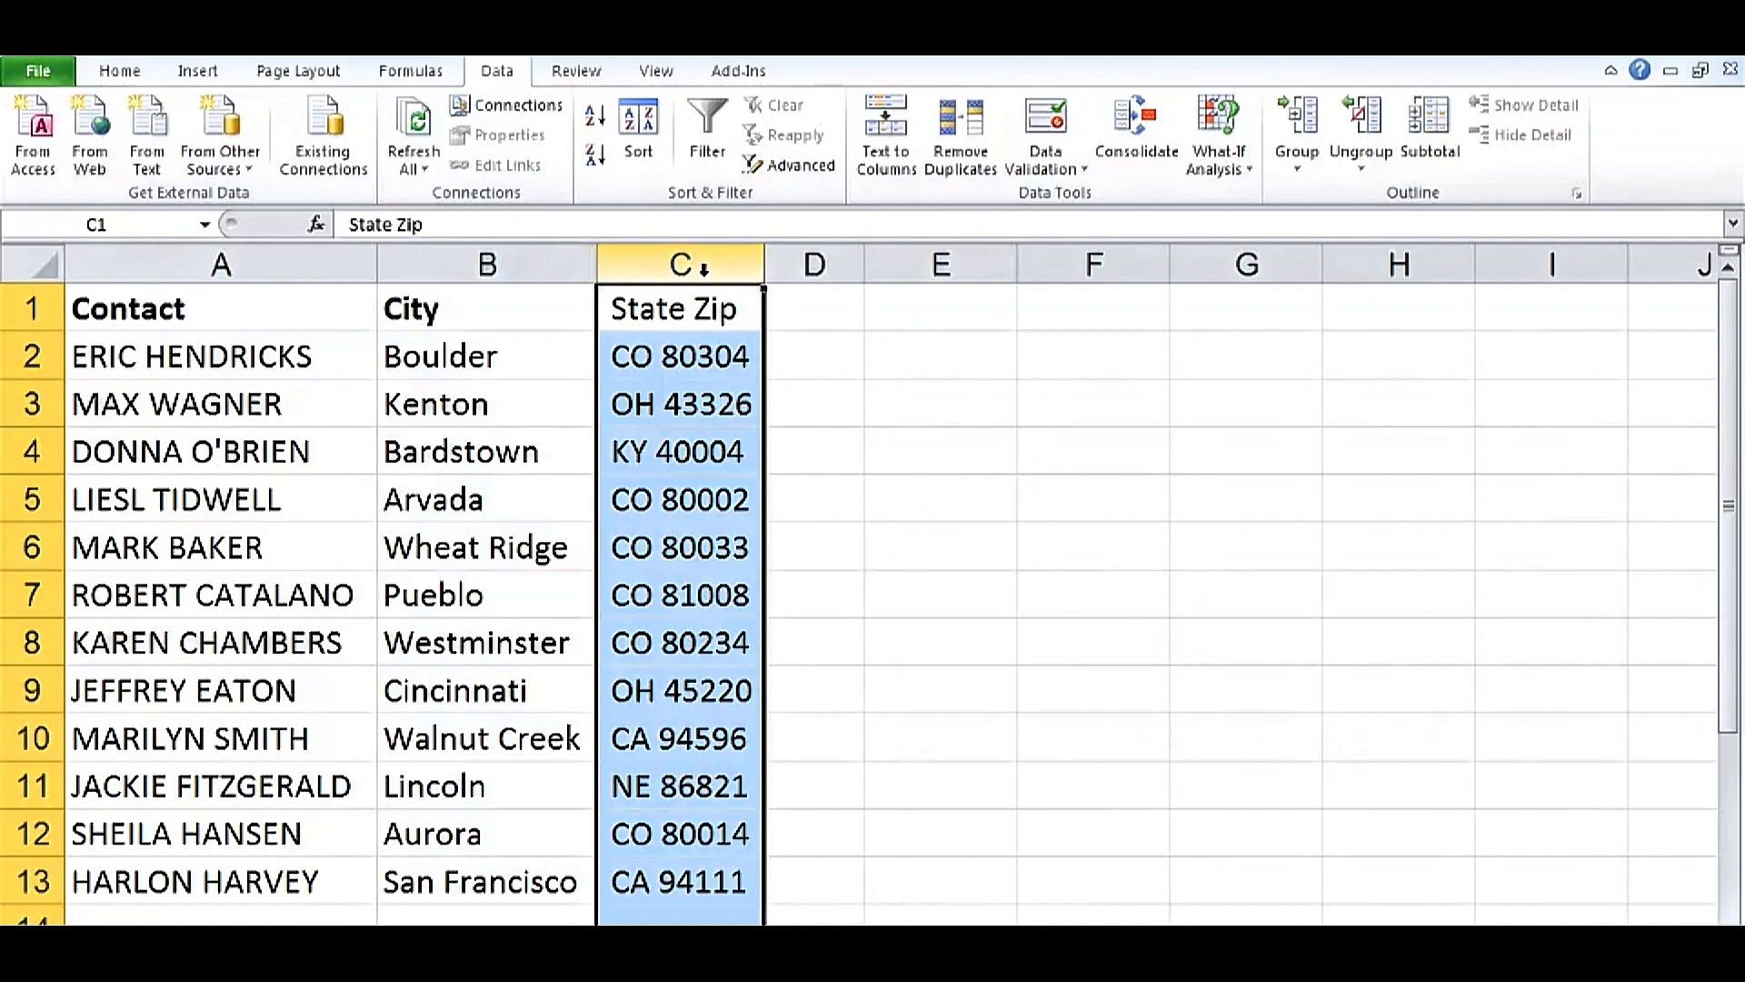
{"action": "left_click", "coordinate": [880, 159]}
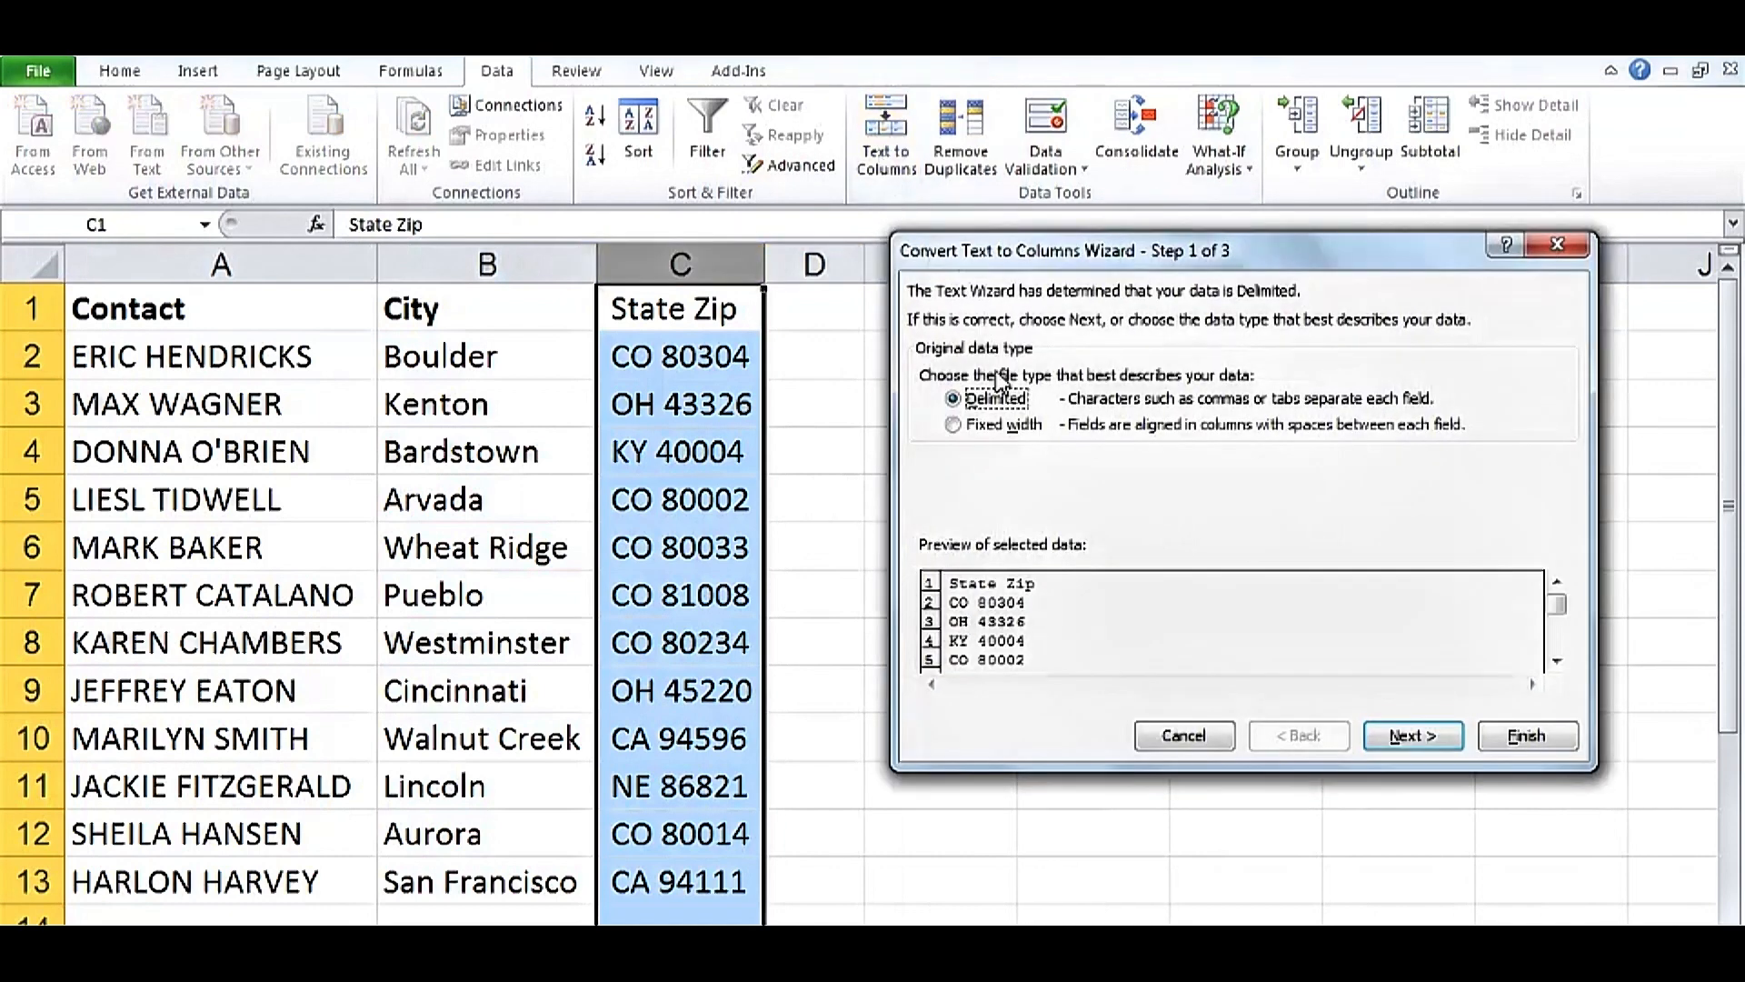
{"action": "left_click", "coordinate": [1409, 729]}
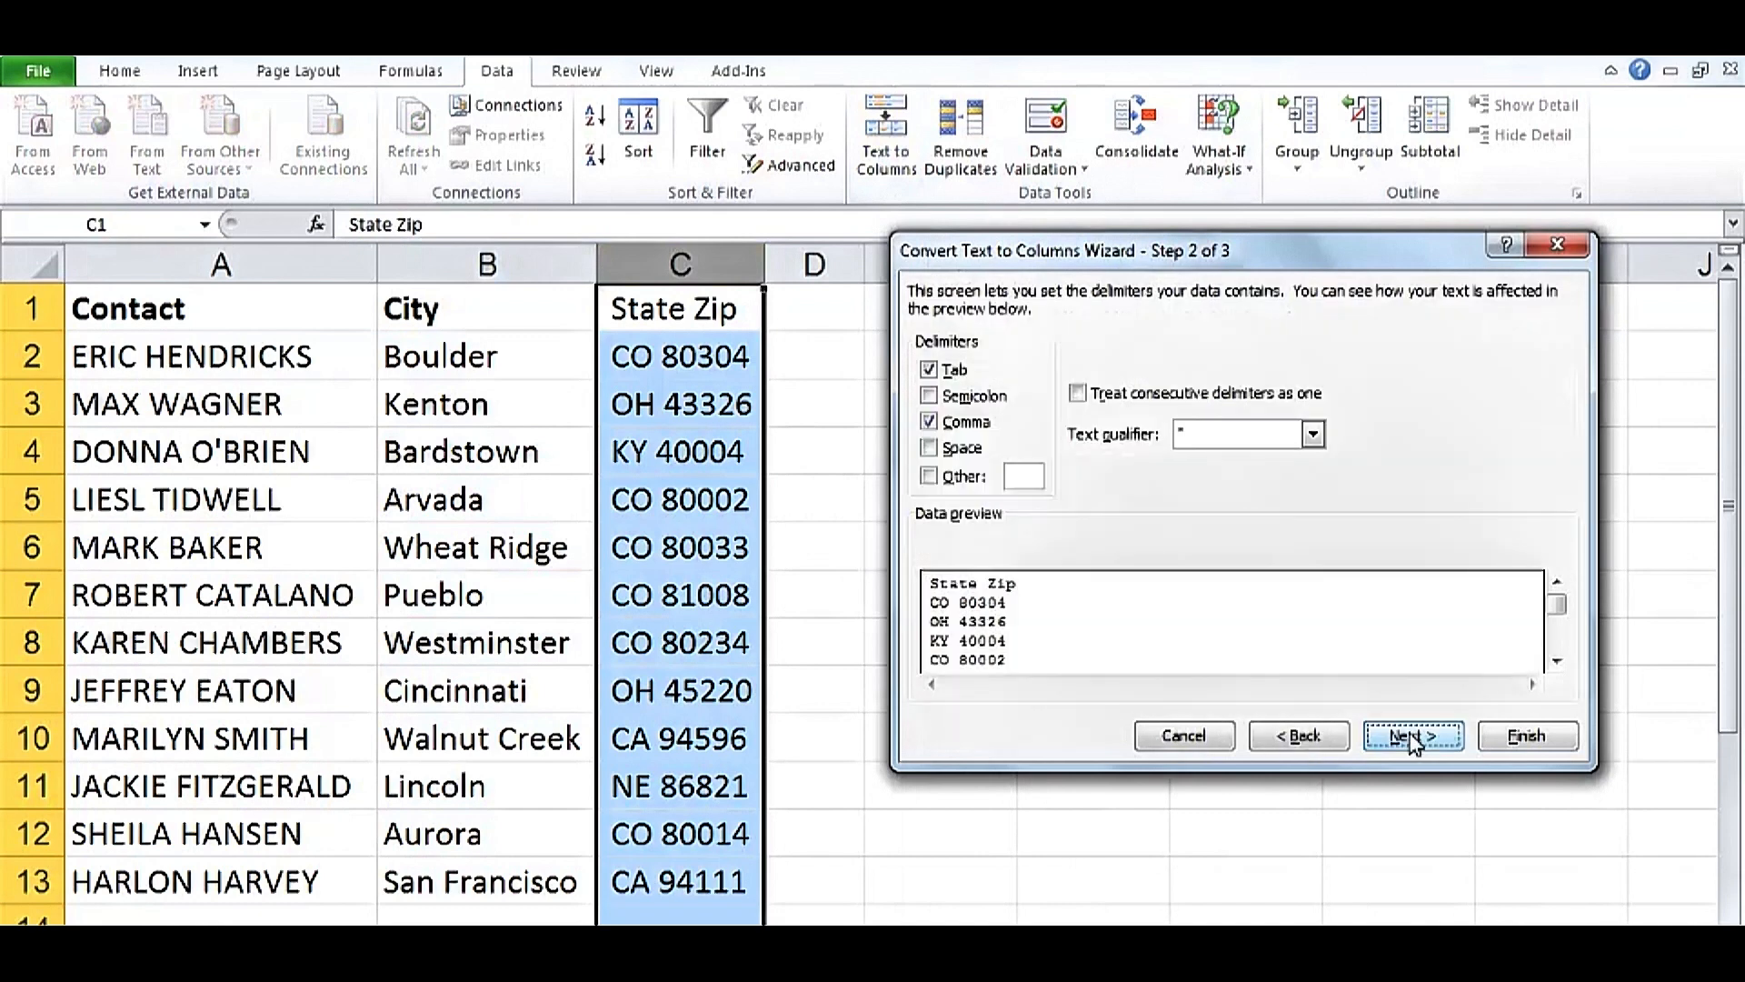
{"action": "left_click", "coordinate": [929, 448]}
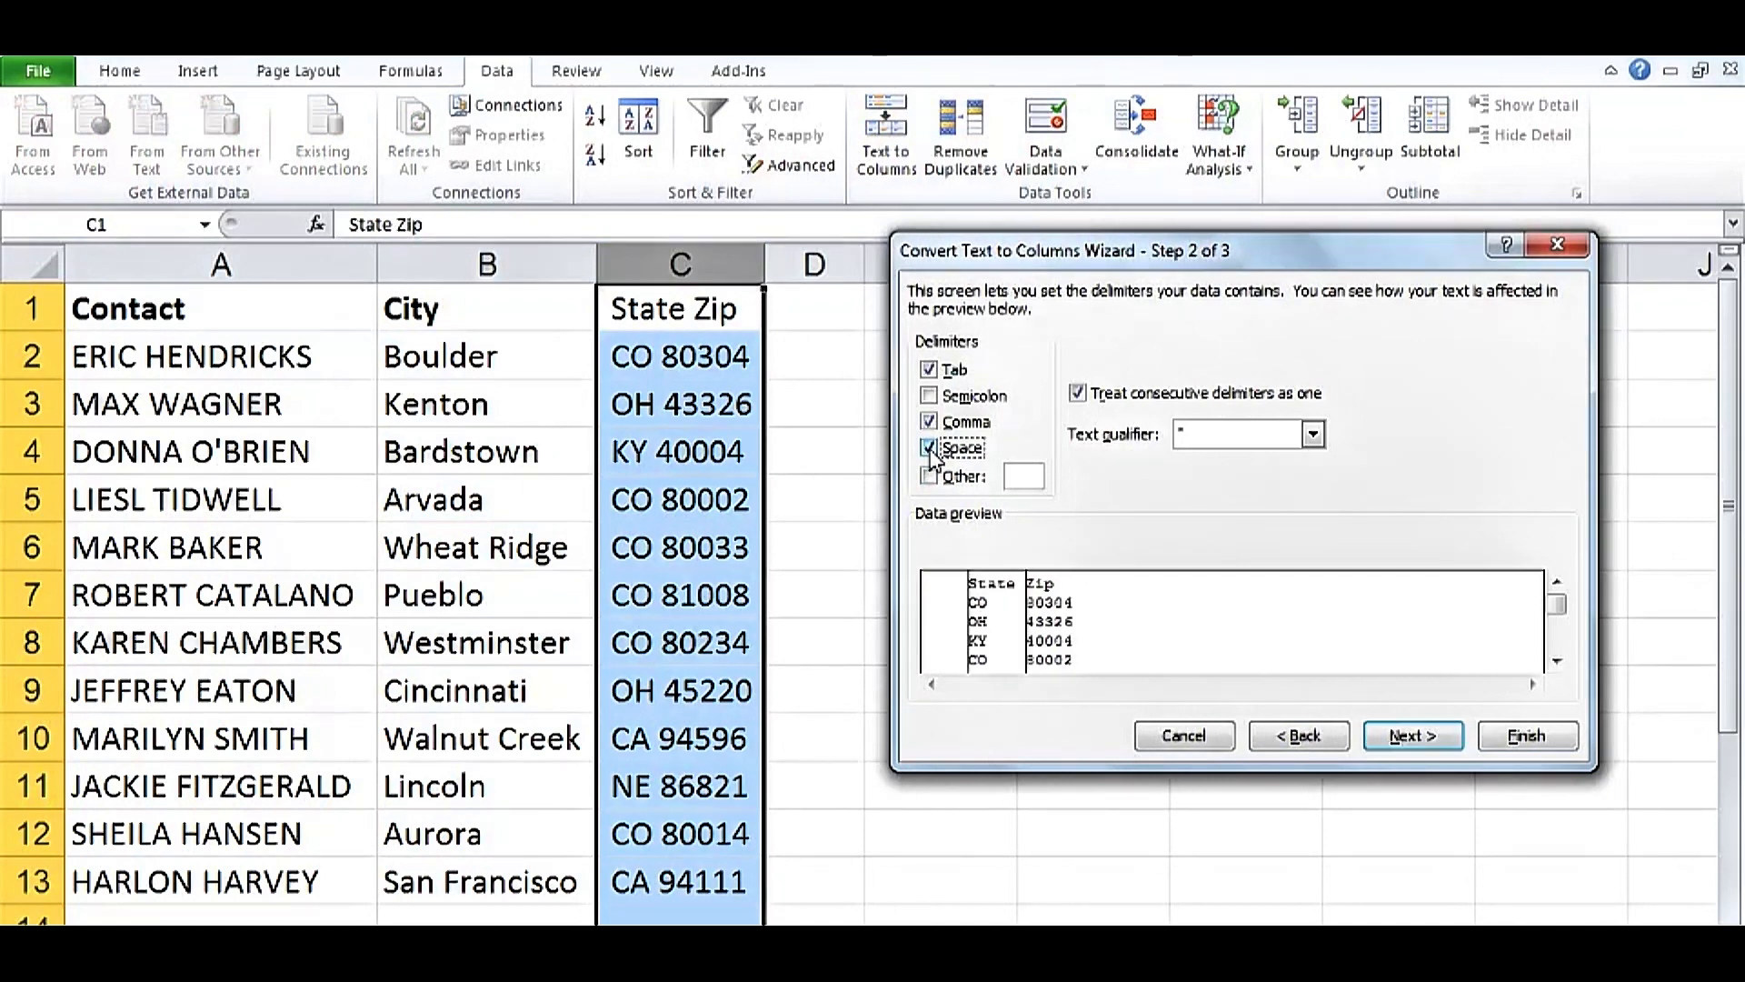
{"action": "left_click", "coordinate": [1558, 662]}
{"action": "left_click", "coordinate": [1558, 661]}
{"action": "left_click", "coordinate": [1558, 661]}
{"action": "left_click", "coordinate": [1558, 661]}
{"action": "left_click", "coordinate": [1559, 662]}
{"action": "left_click", "coordinate": [1558, 662]}
{"action": "left_click", "coordinate": [1558, 662]}
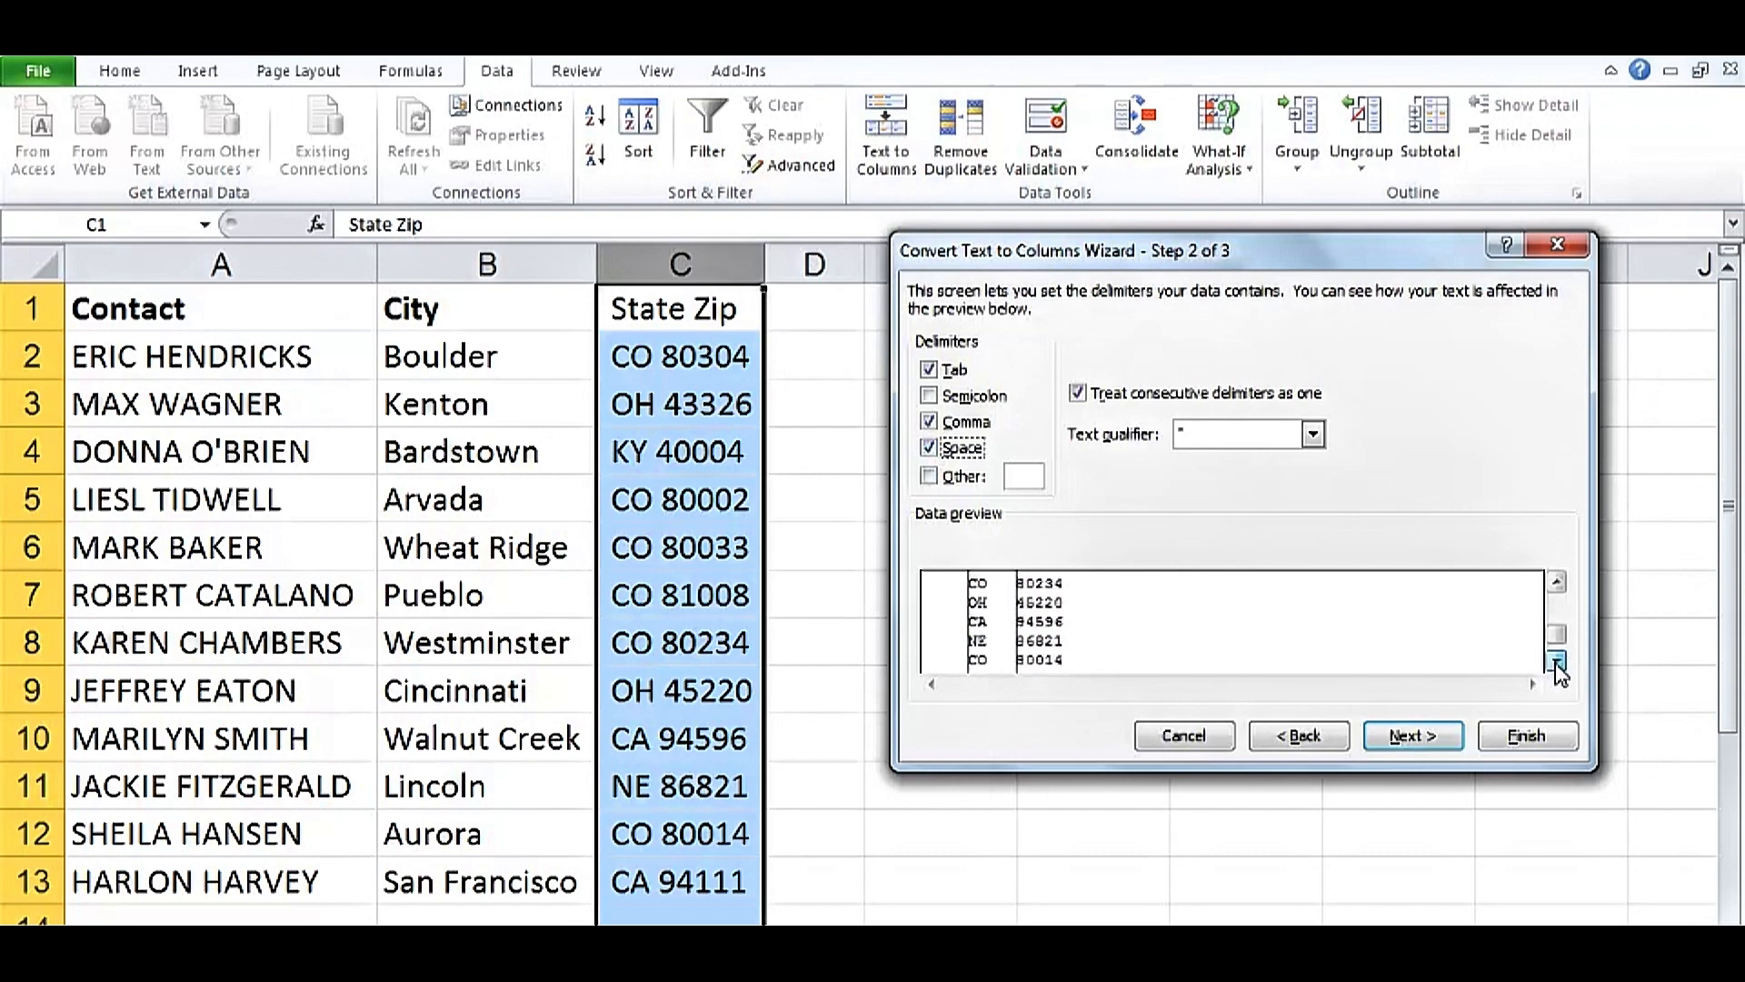
{"action": "left_click", "coordinate": [1558, 662]}
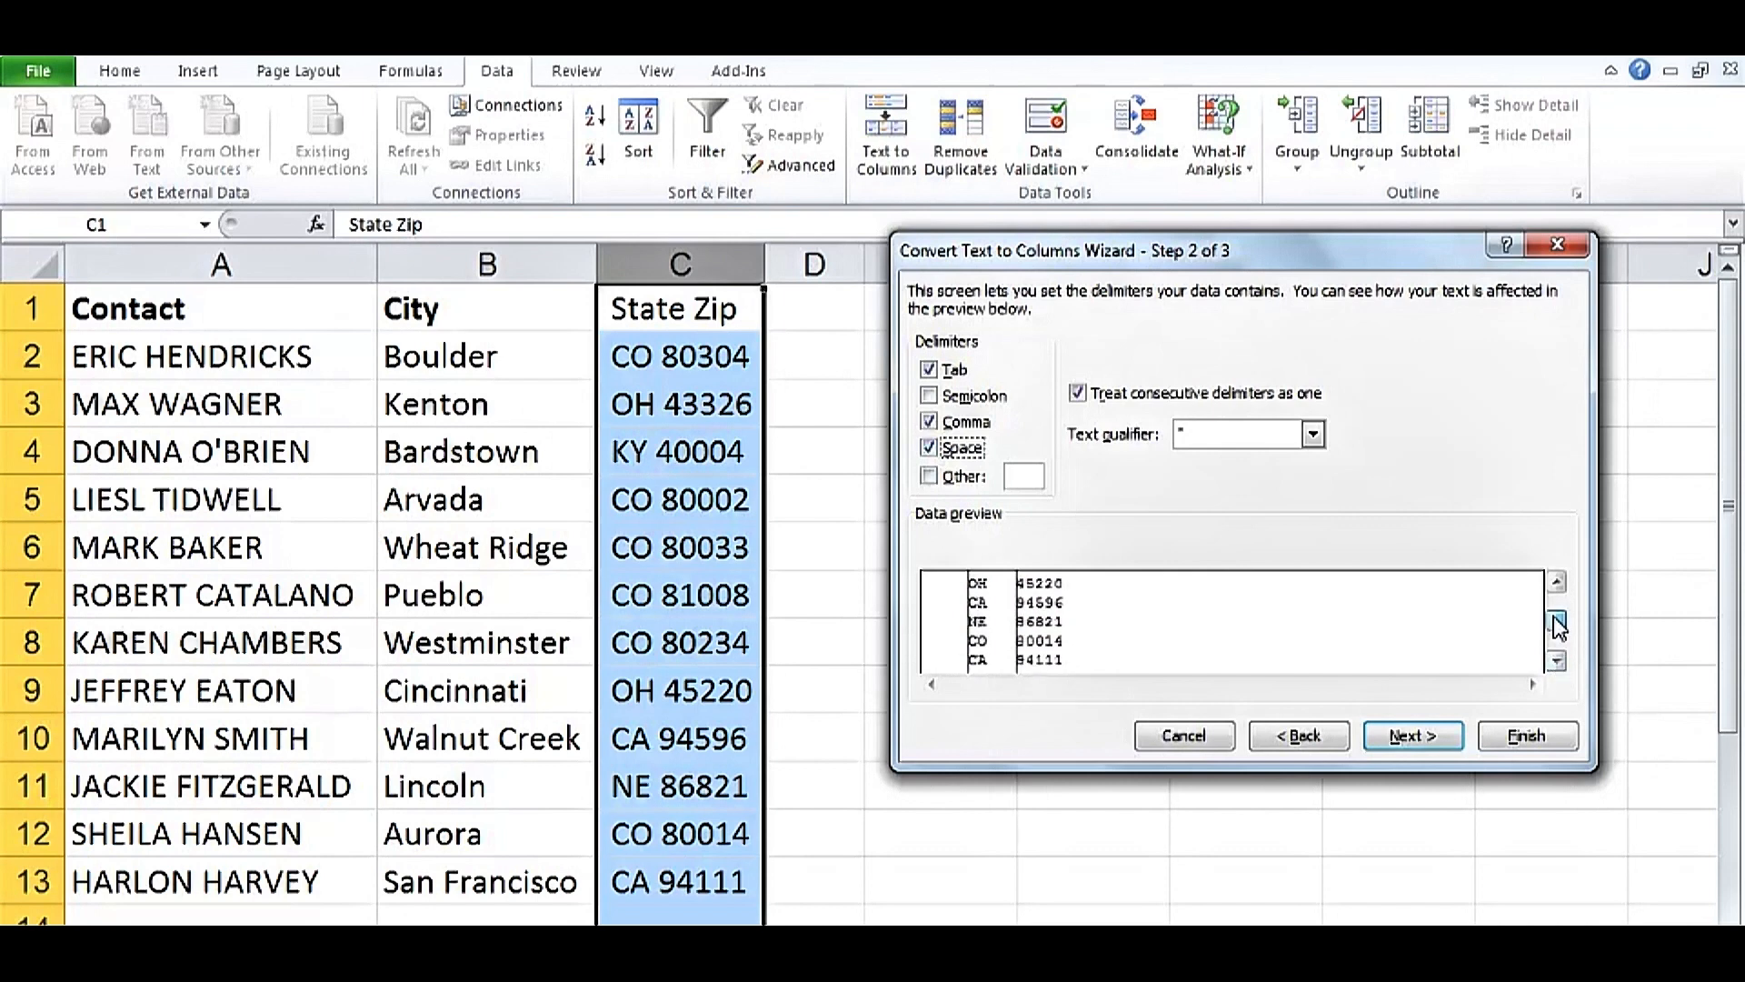
{"action": "left_click_drag", "start_coordinate": [1554, 597], "coordinate": [1553, 594]}
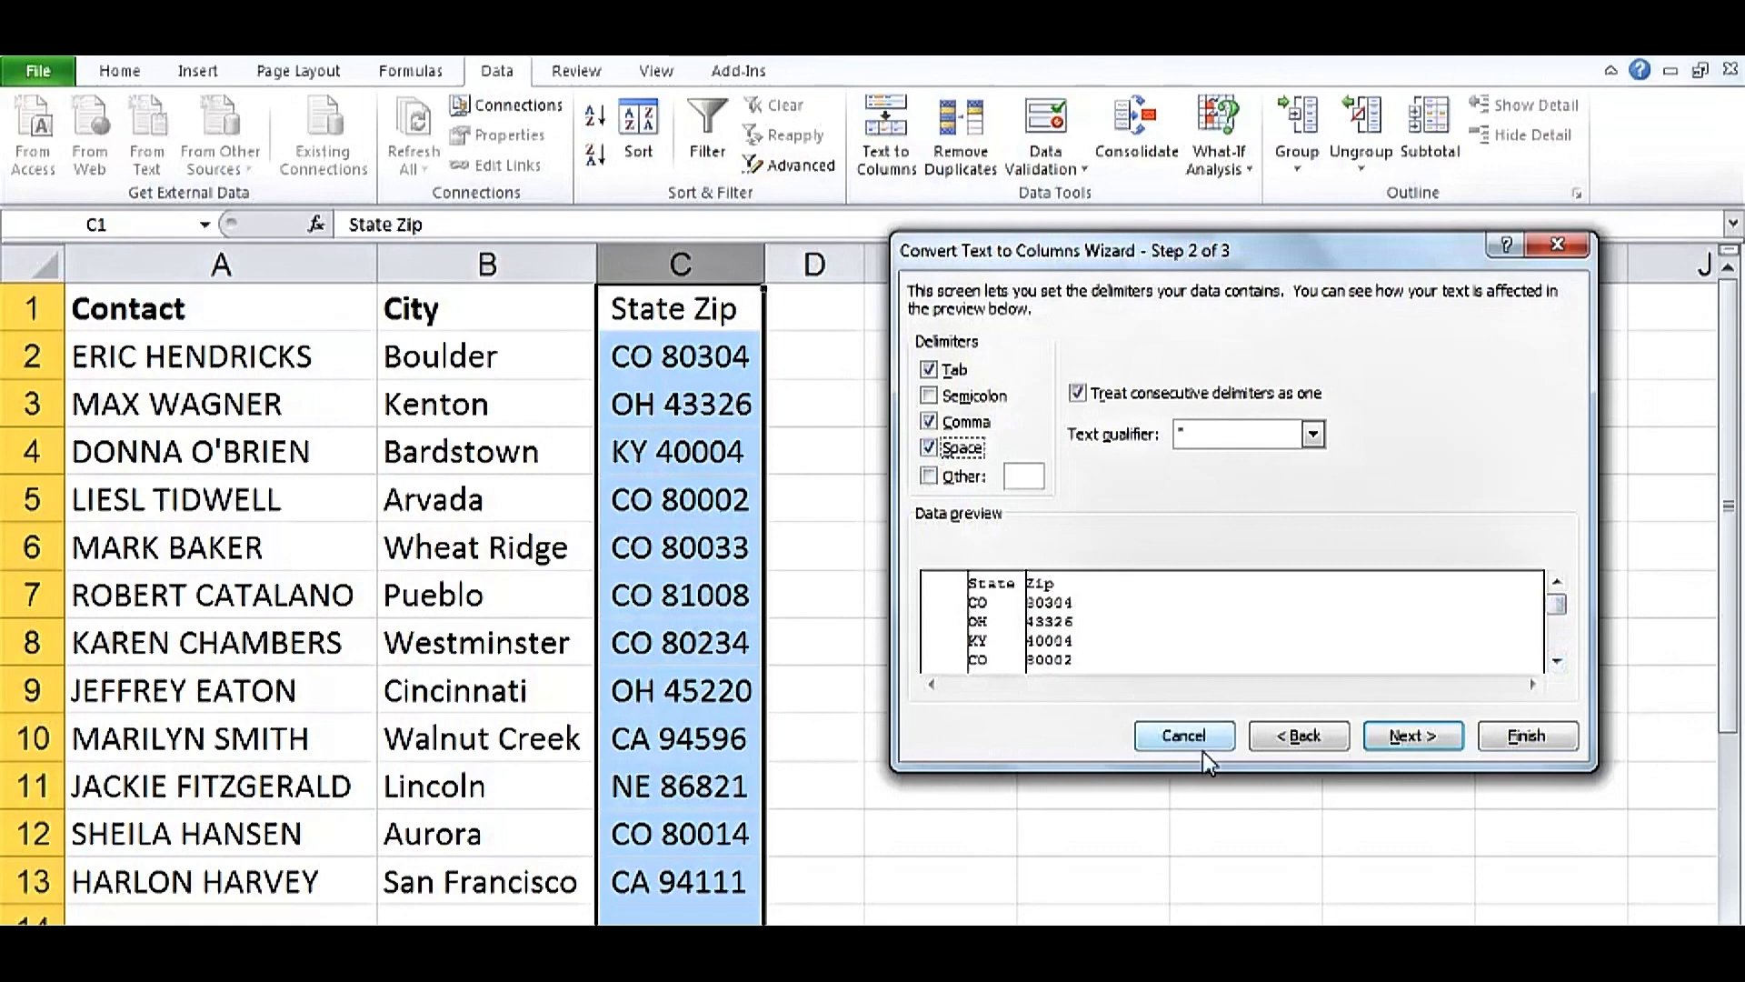
{"action": "left_click", "coordinate": [1516, 739]}
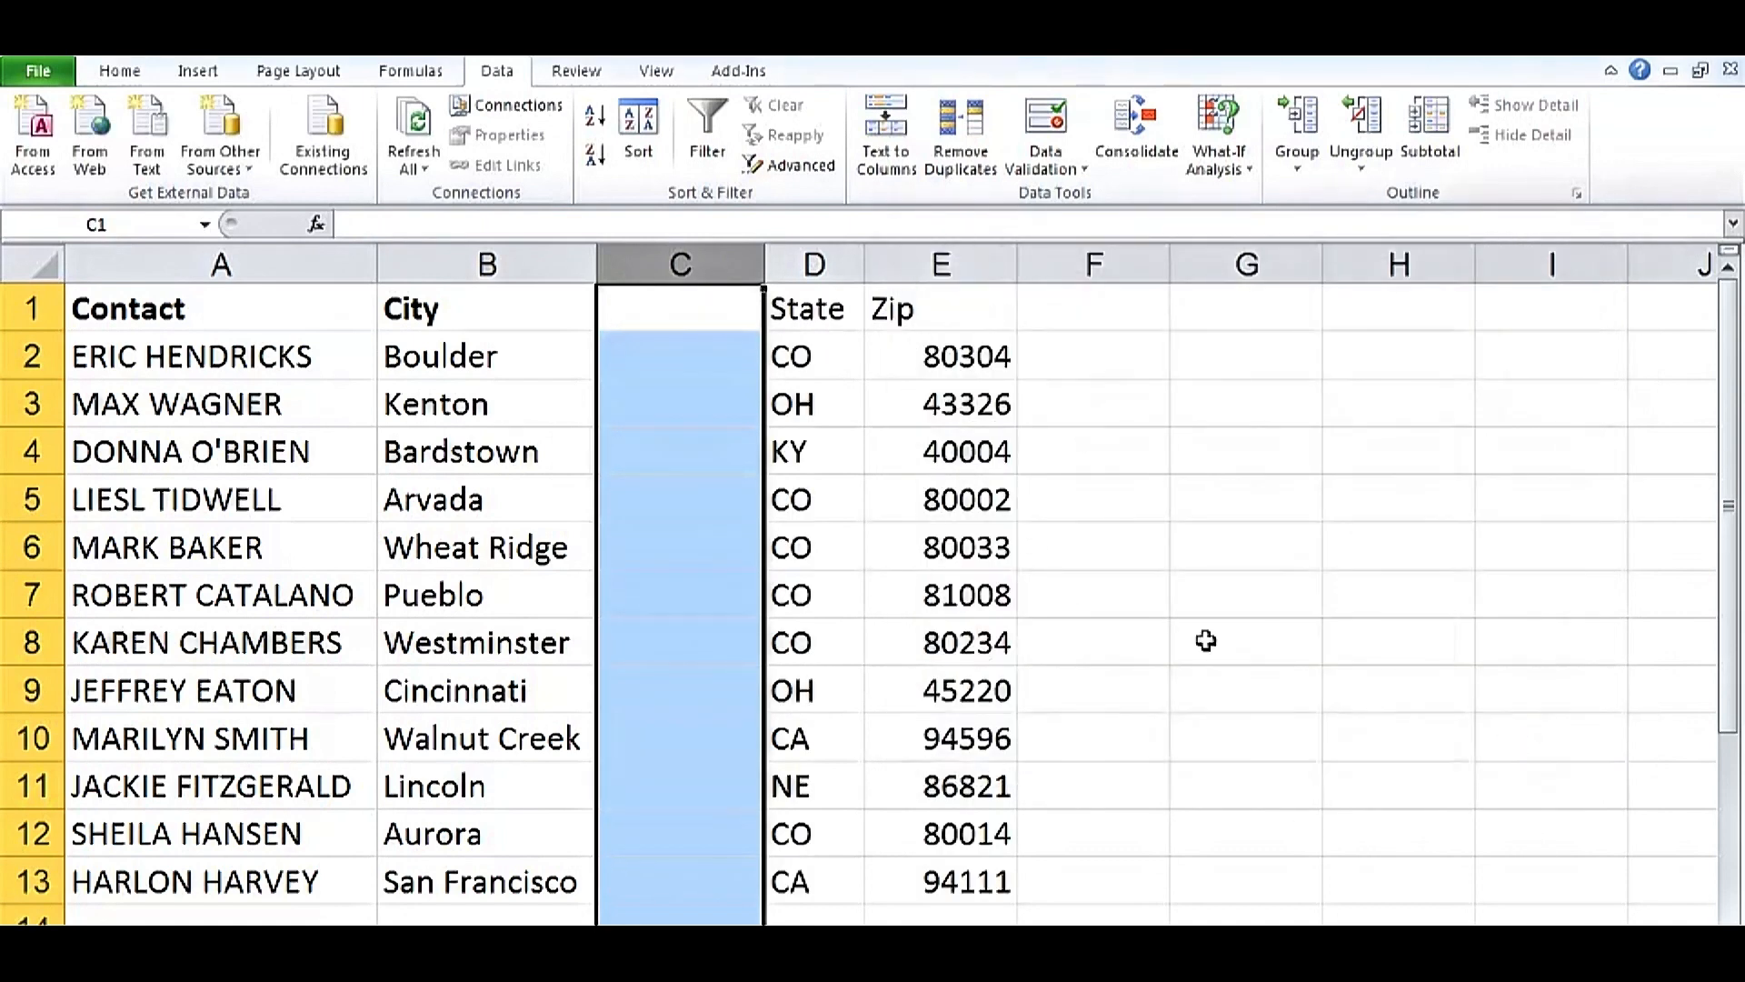
Delete the empty column C between City and State.
{"action": "right_click", "coordinate": [691, 265]}
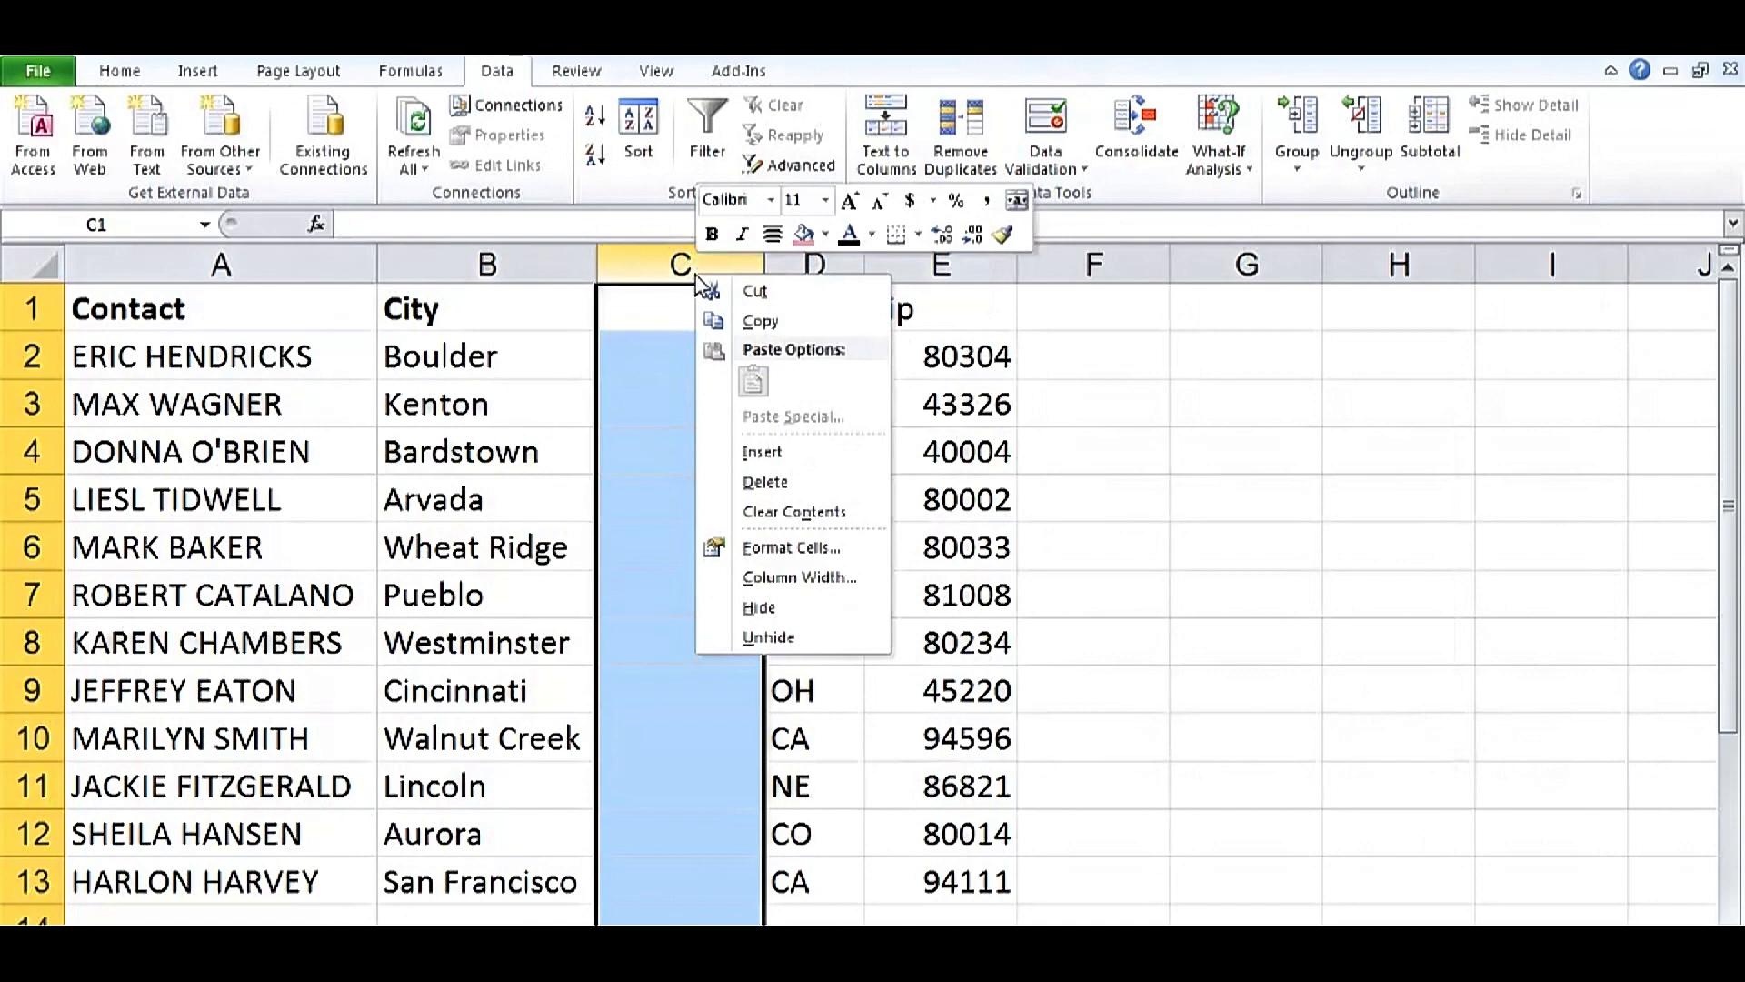
{"action": "left_click", "coordinate": [763, 480]}
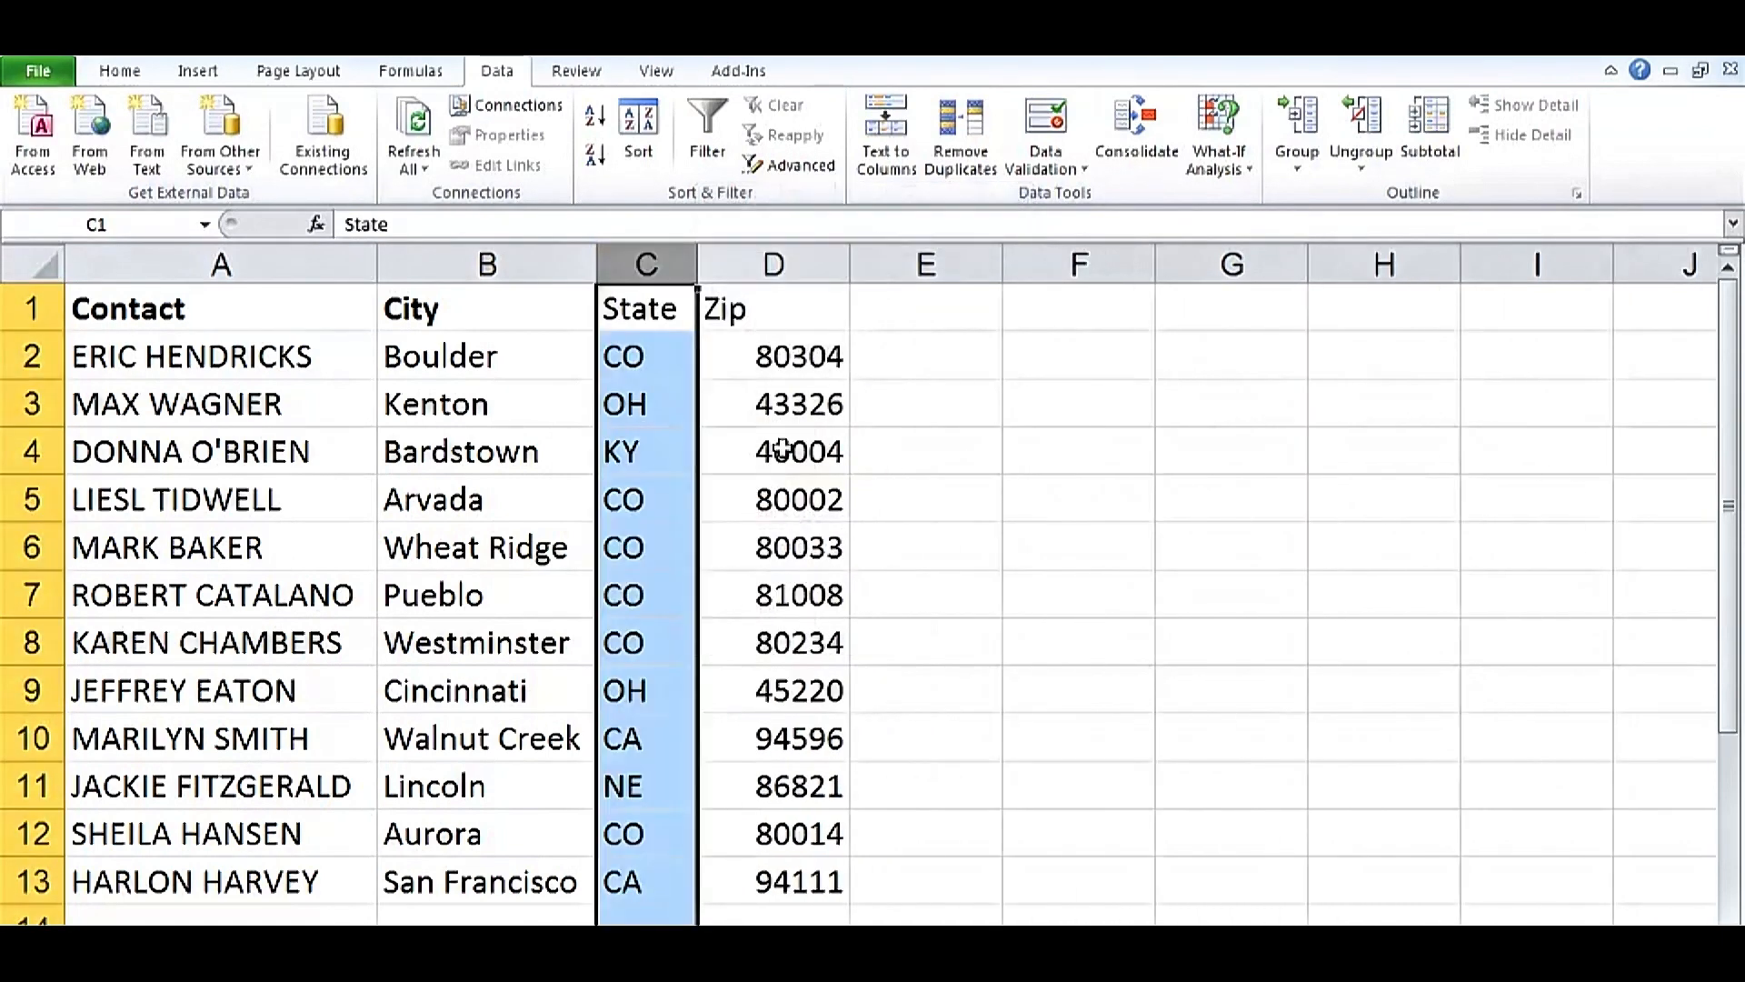
{"action": "left_click", "coordinate": [800, 296]}
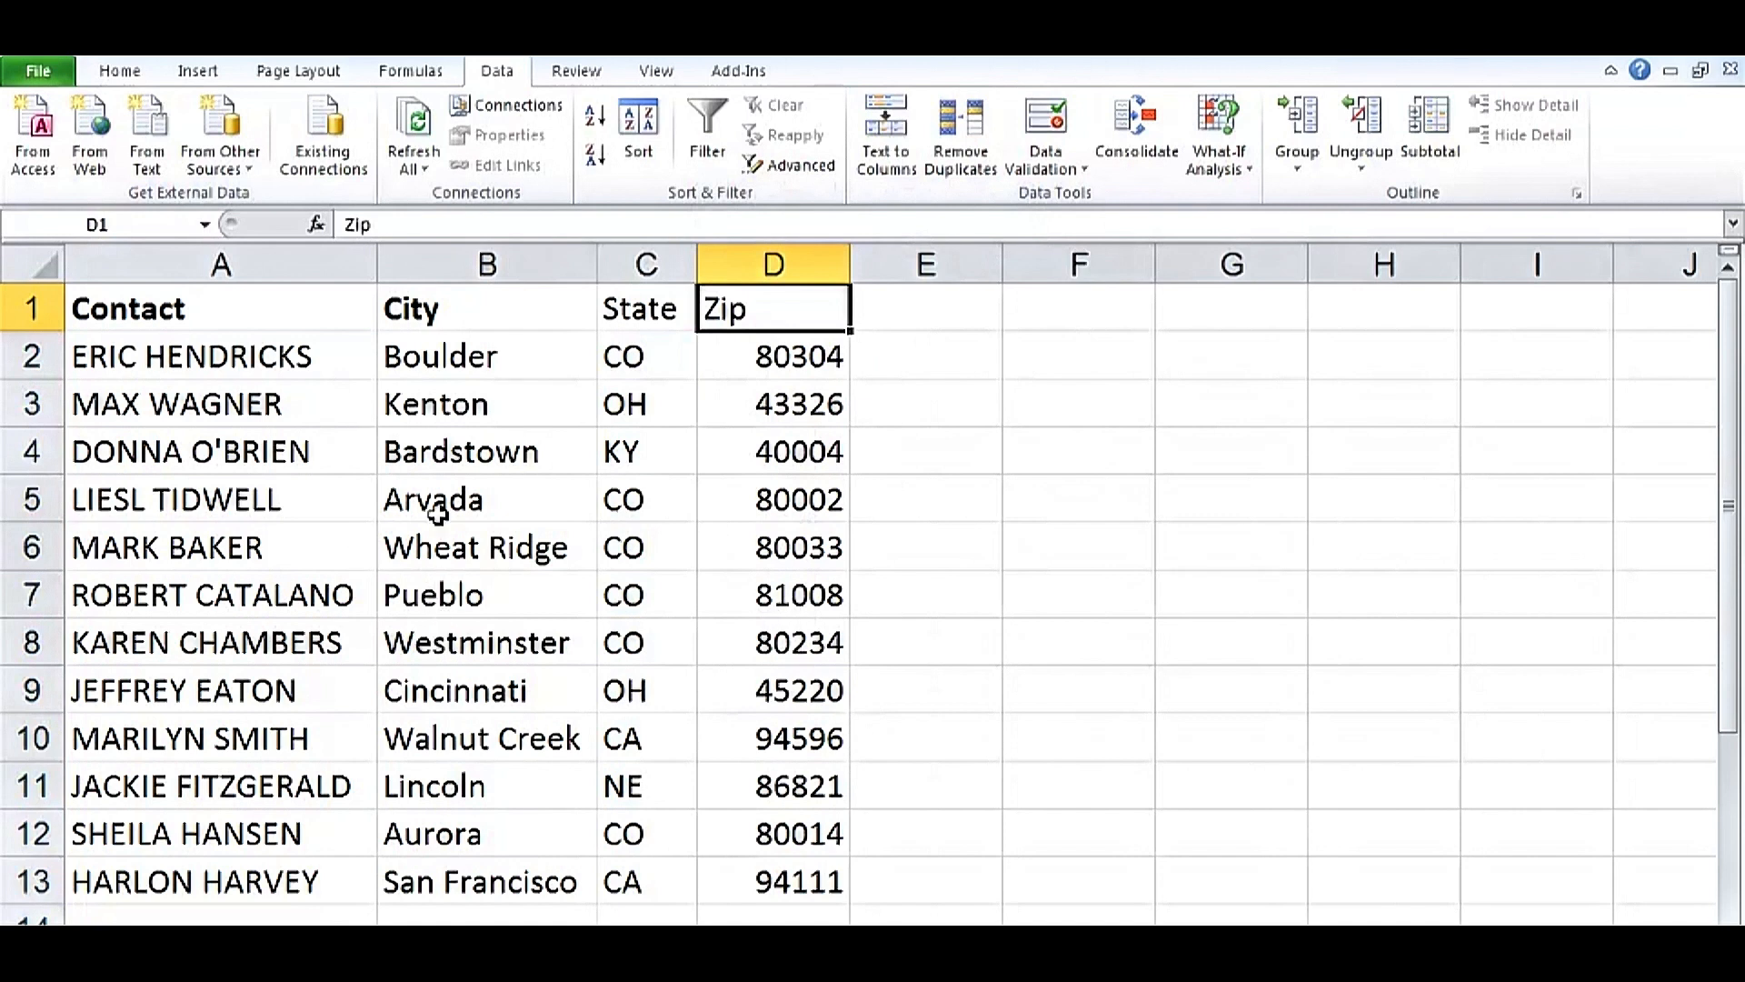
Insert a blank column between the Contact and City columns.
{"action": "right_click", "coordinate": [453, 265]}
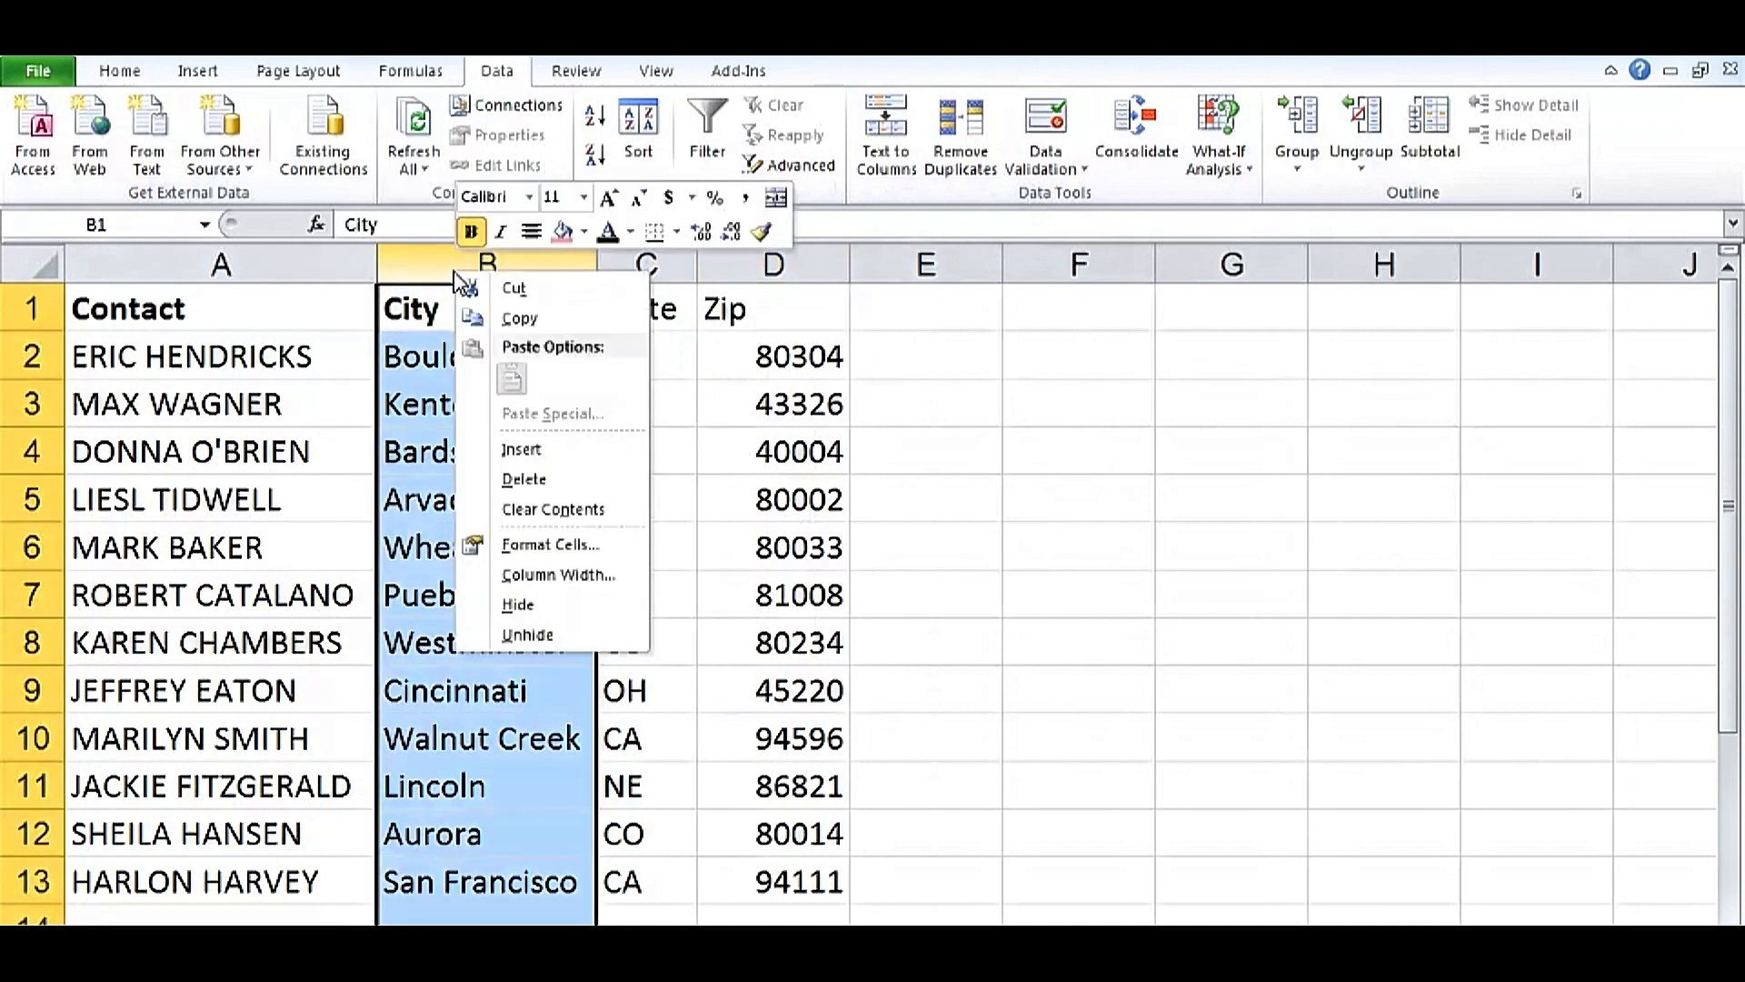
{"action": "left_click", "coordinate": [512, 457]}
{"action": "left_click", "coordinate": [534, 530]}
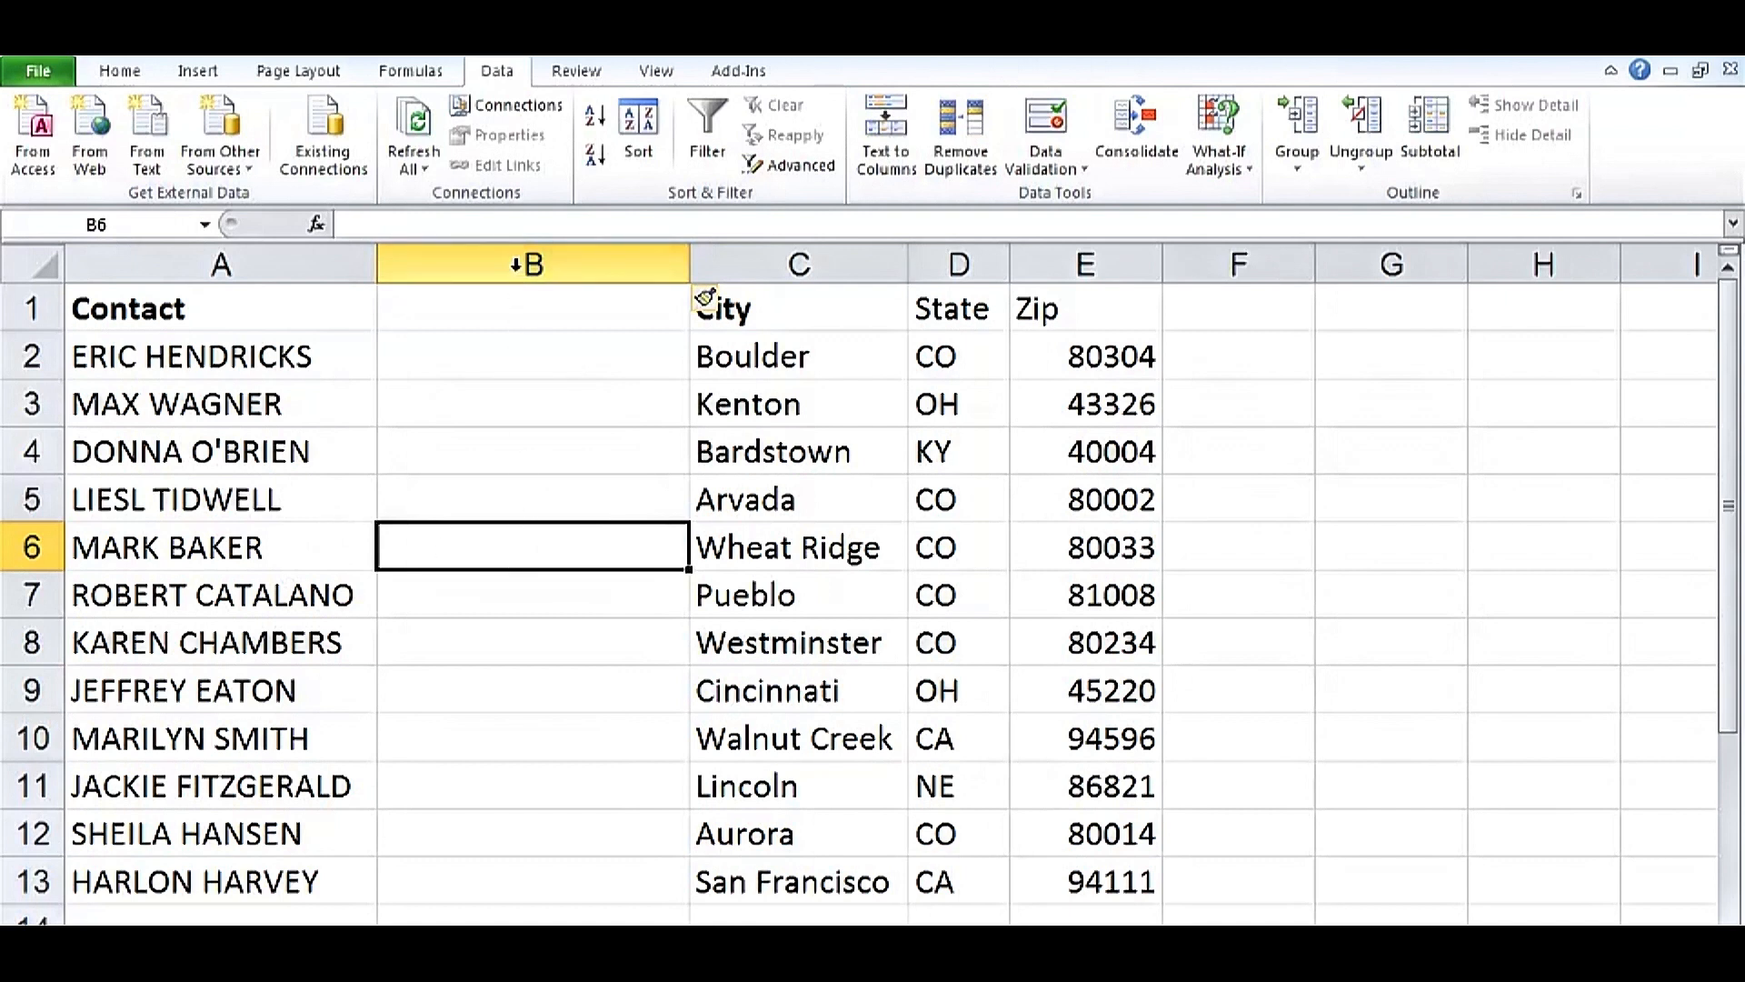
Split the Contact column into first and last names at the spaces with delimited Text to Columns.
{"action": "left_click", "coordinate": [290, 263]}
{"action": "left_click", "coordinate": [896, 167]}
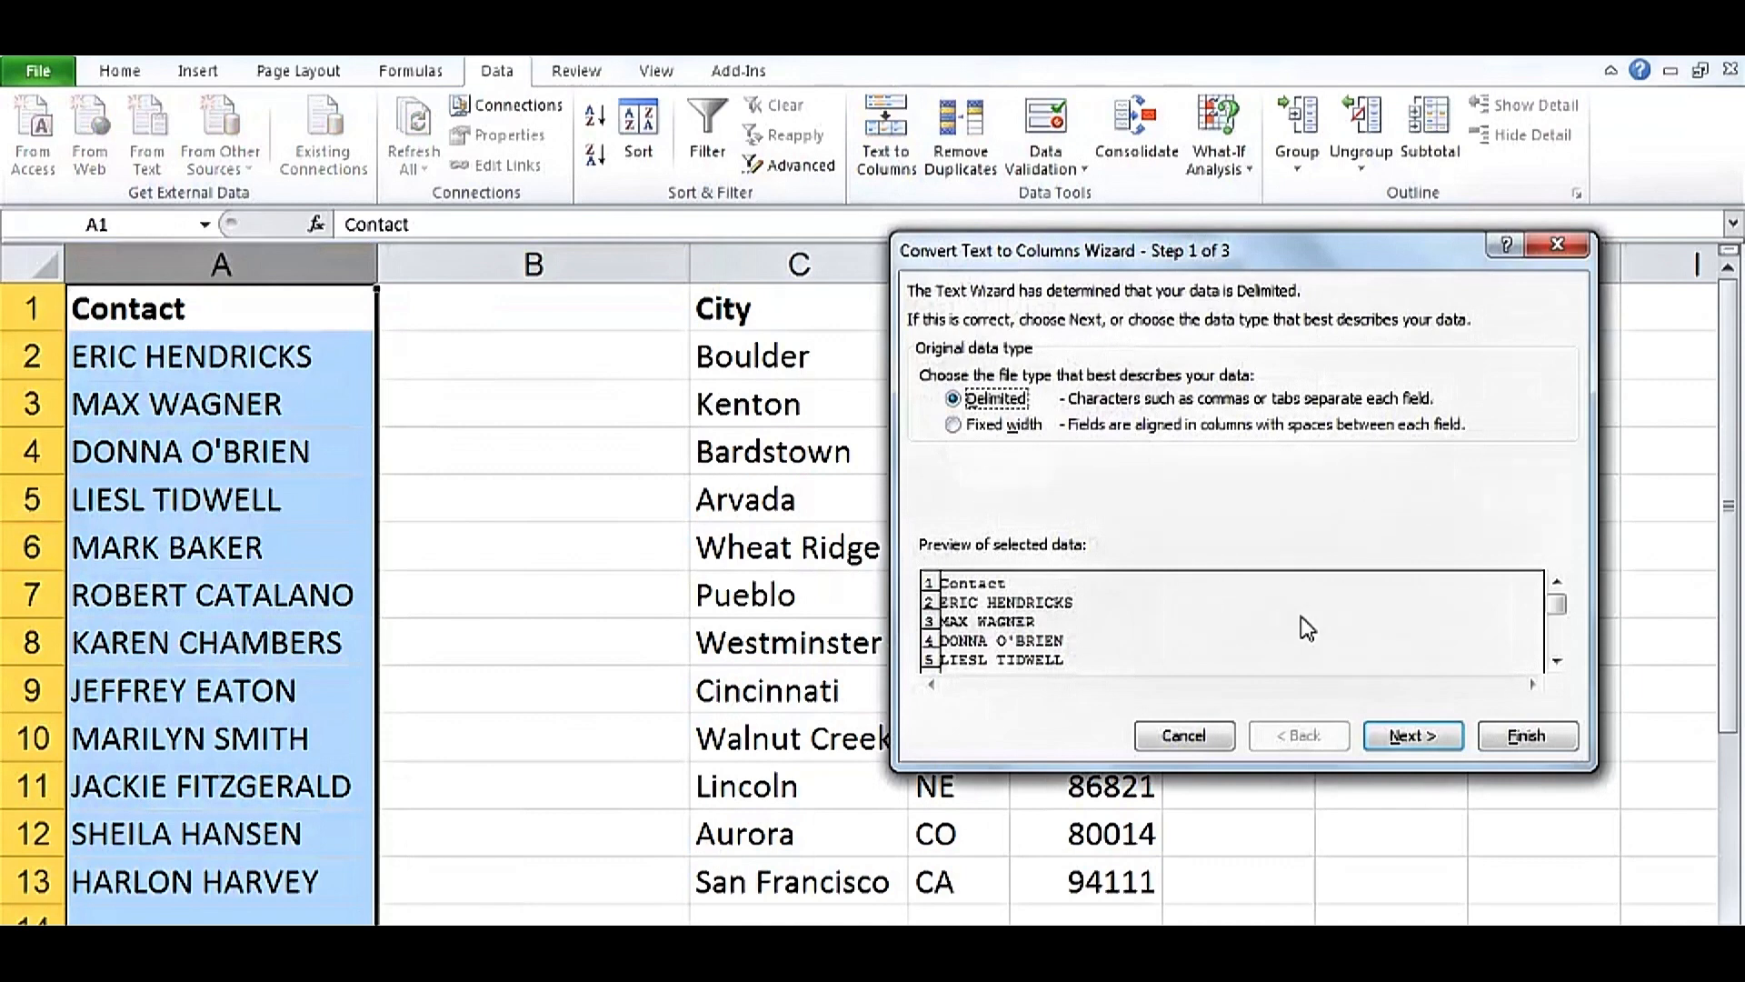
{"action": "left_click", "coordinate": [1410, 734]}
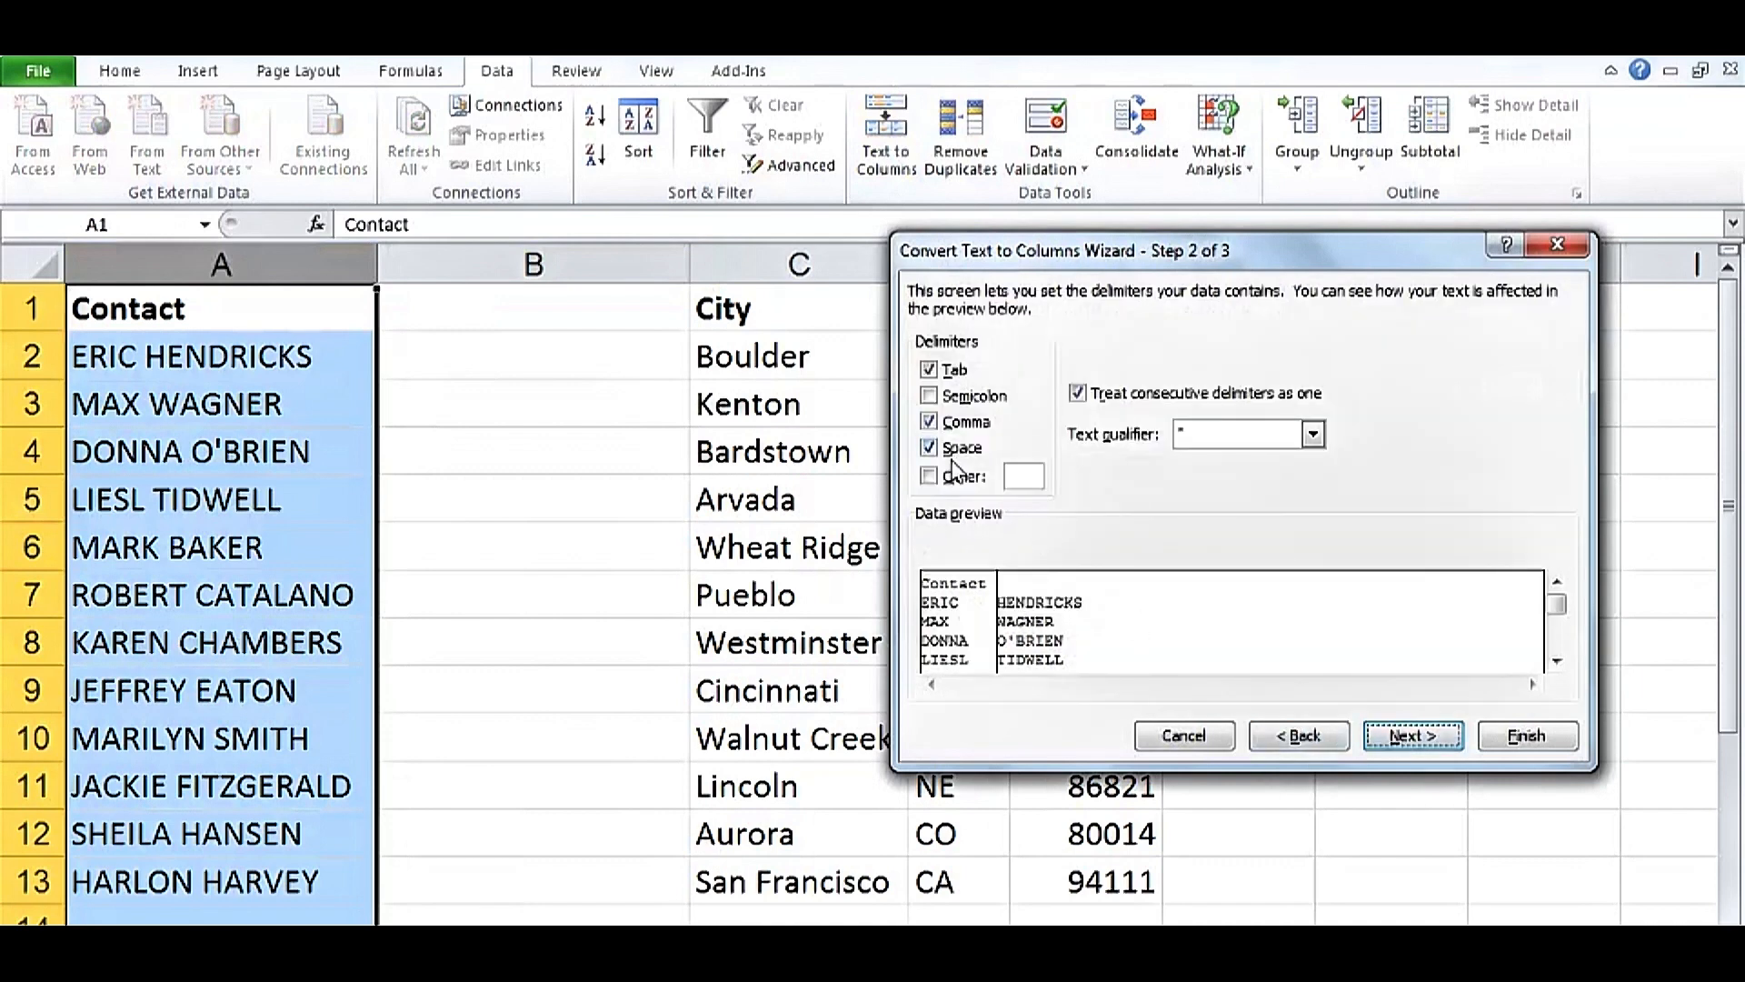
{"action": "left_click", "coordinate": [1537, 744]}
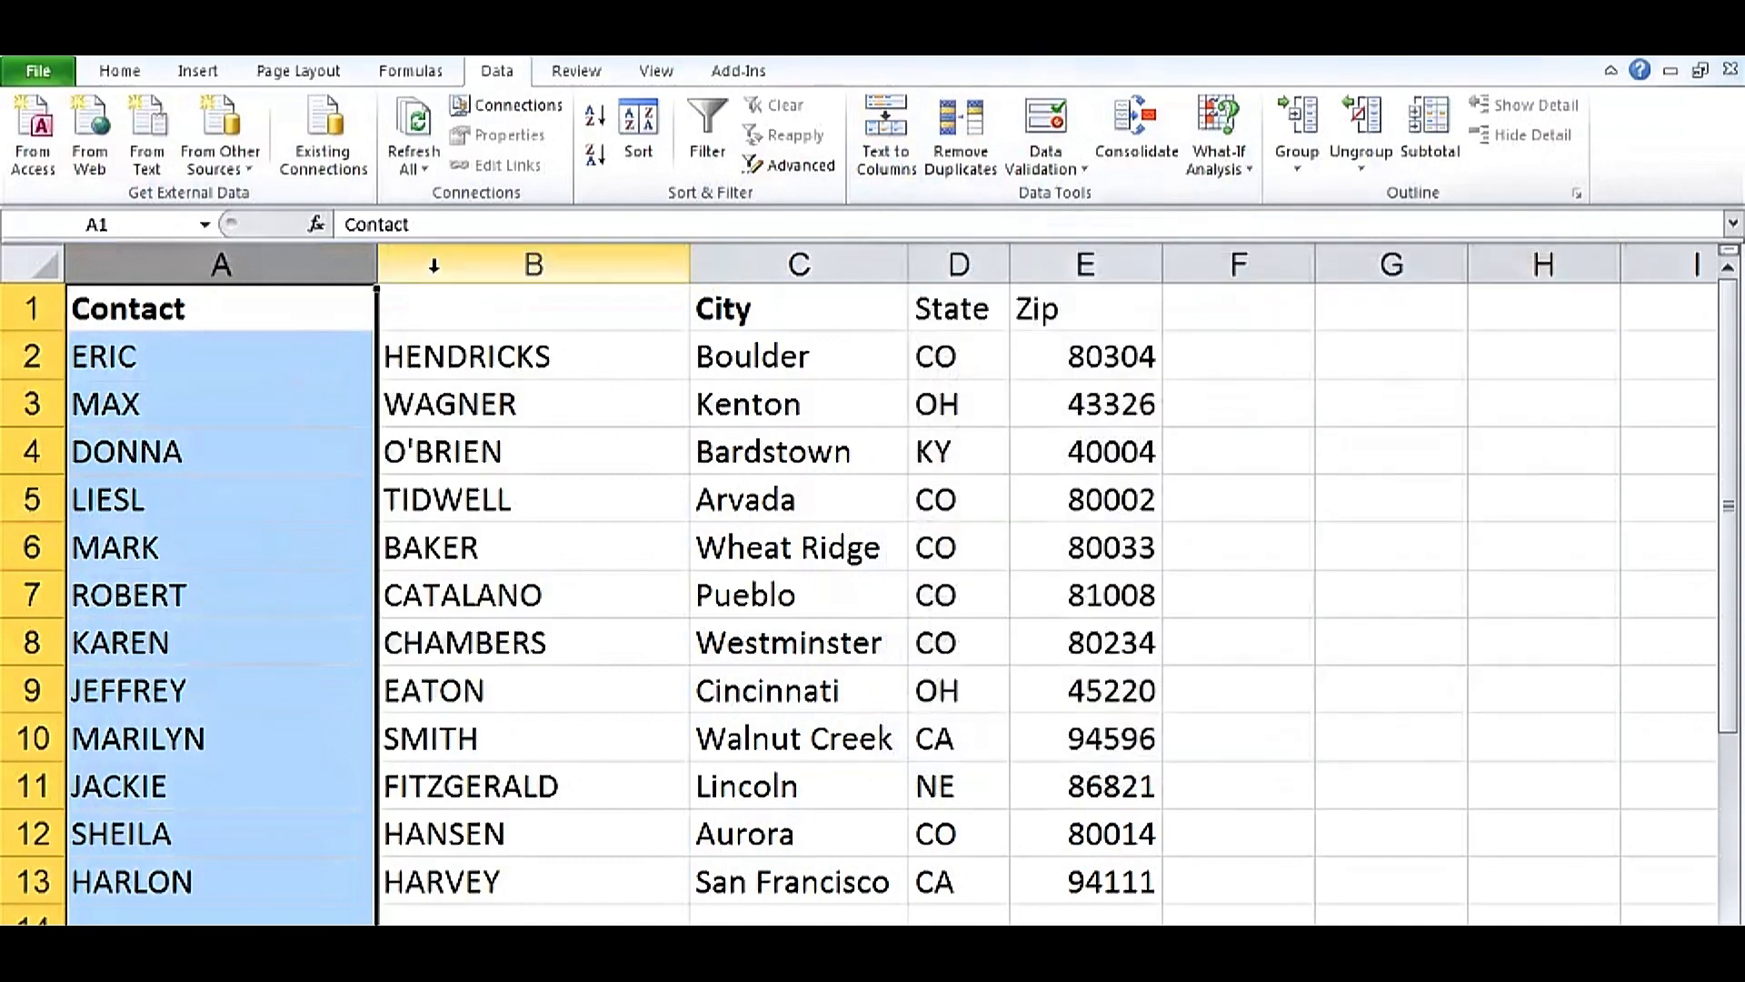
Autofit the widths of columns A and B together to their name entries.
{"action": "left_click_drag", "start_coordinate": [393, 264], "coordinate": [359, 263]}
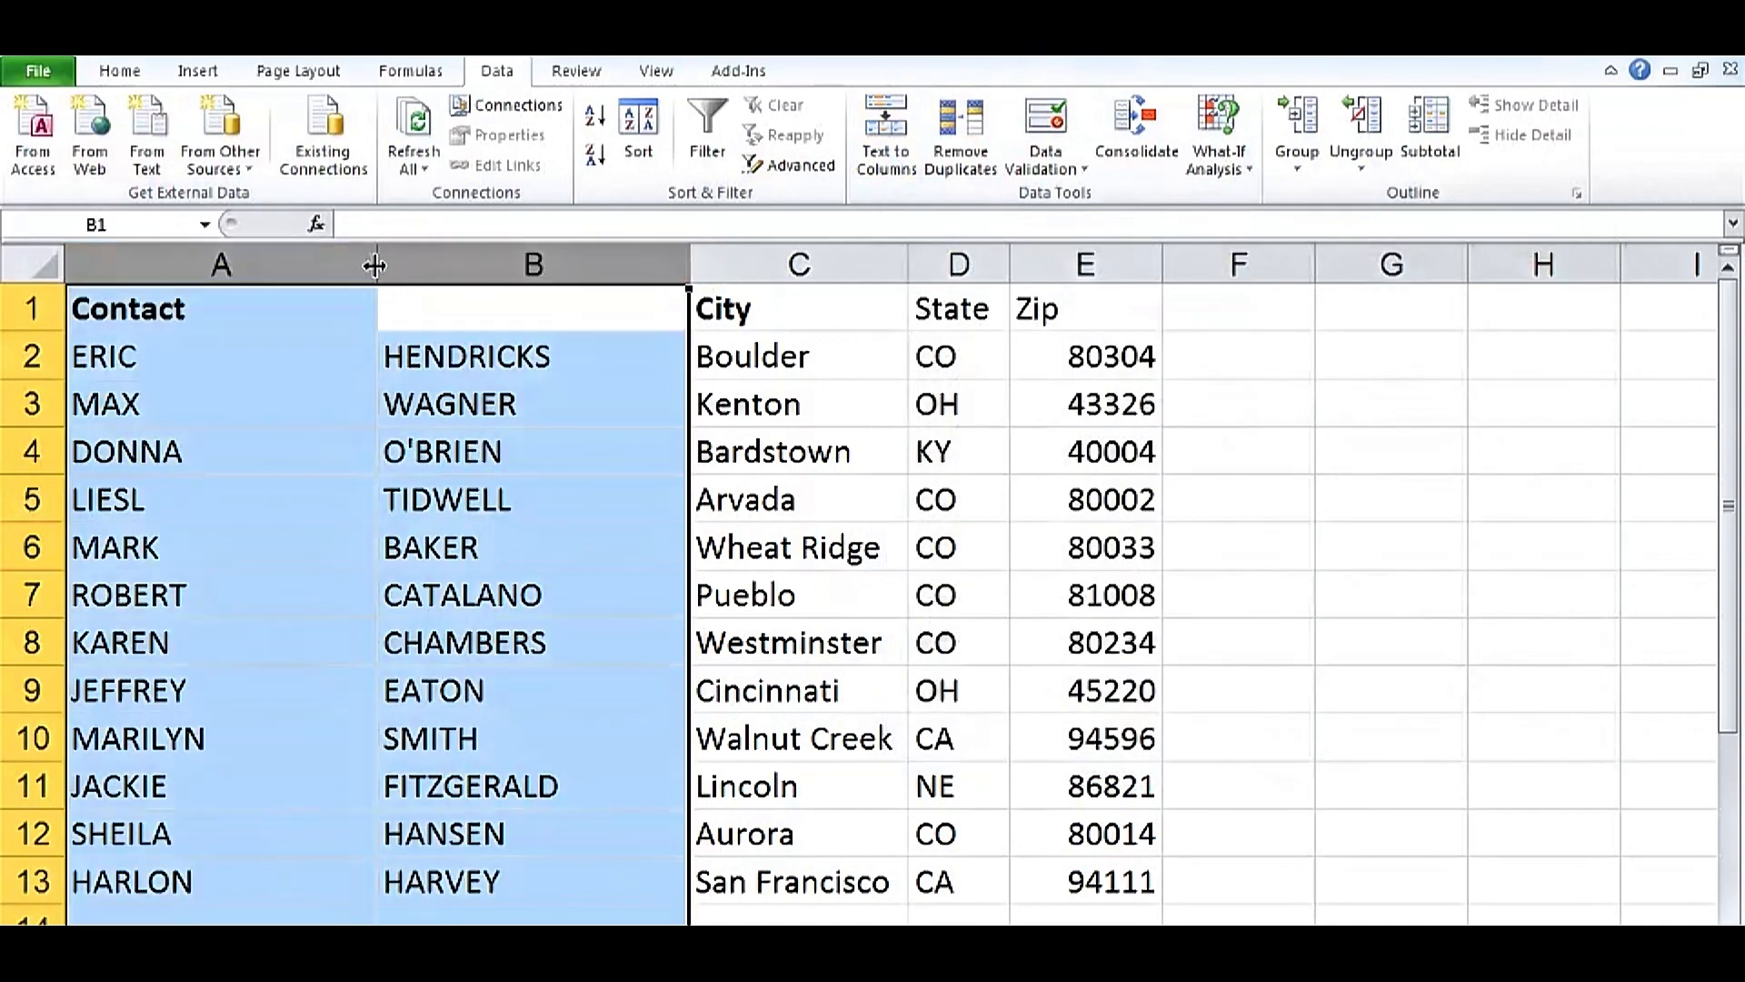
{"action": "double_click", "coordinate": [382, 268]}
{"action": "left_click", "coordinate": [118, 304]}
{"action": "left_click", "coordinate": [273, 312]}
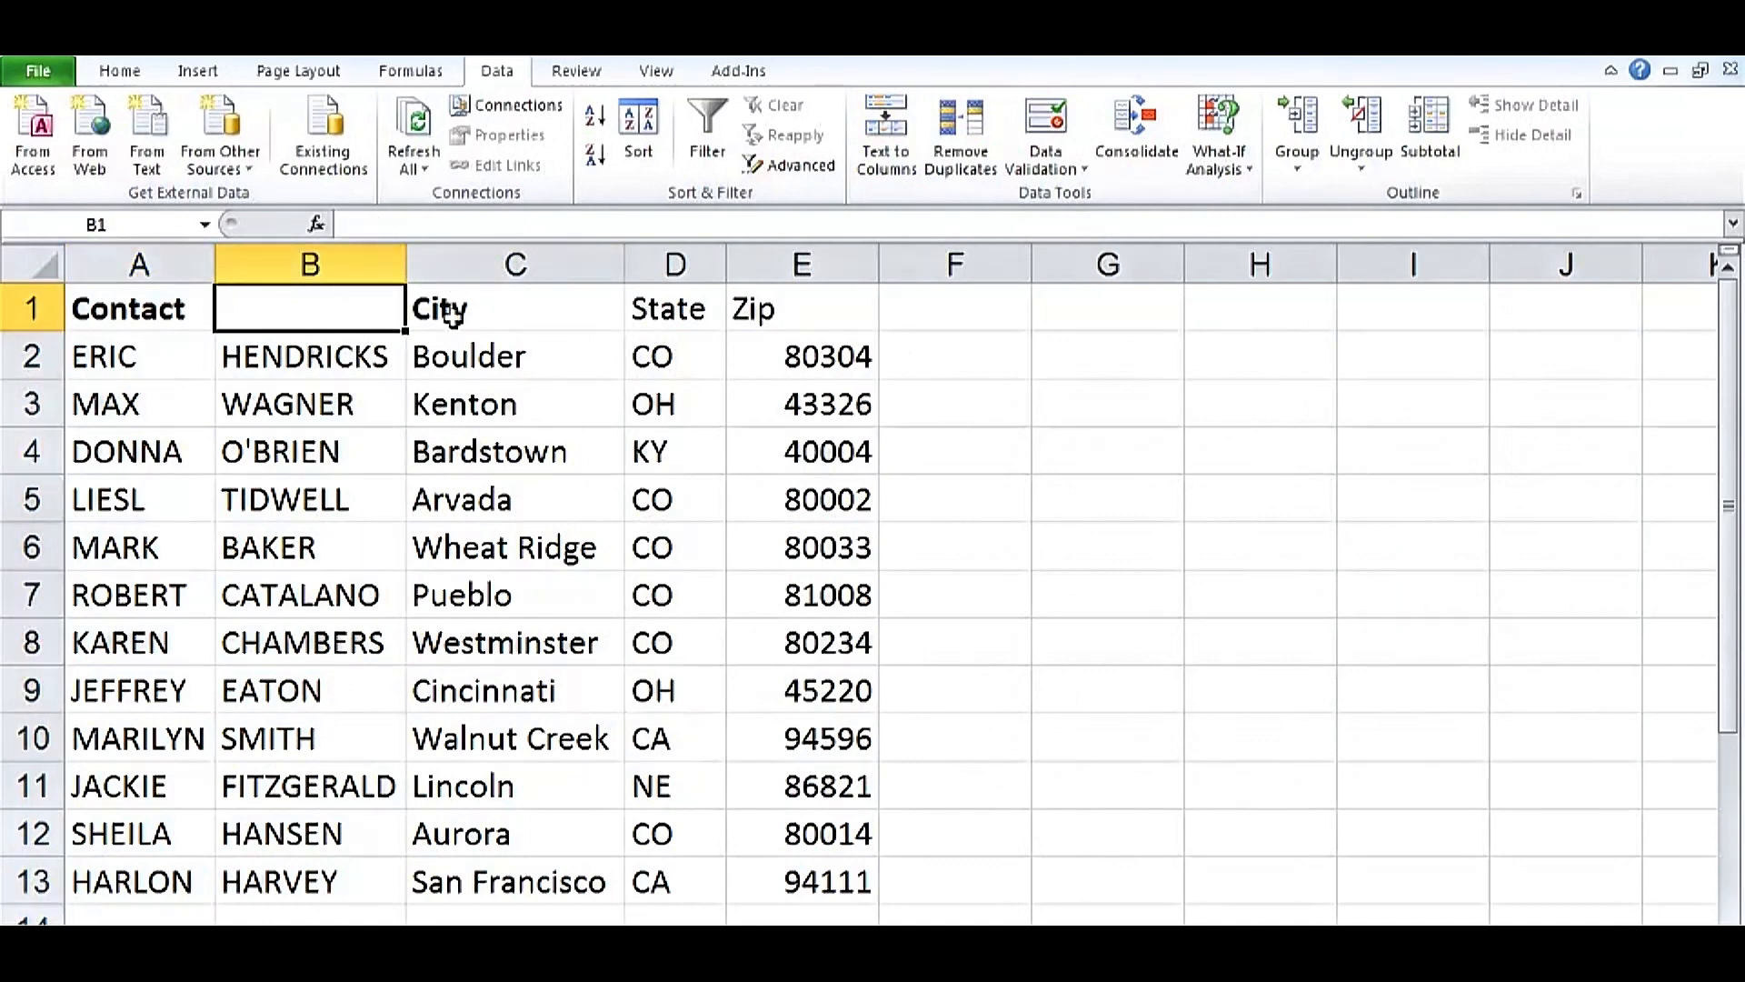
Insert a blank column C between the last names and City, and widen it to about twice its width.
{"action": "right_click", "coordinate": [510, 265]}
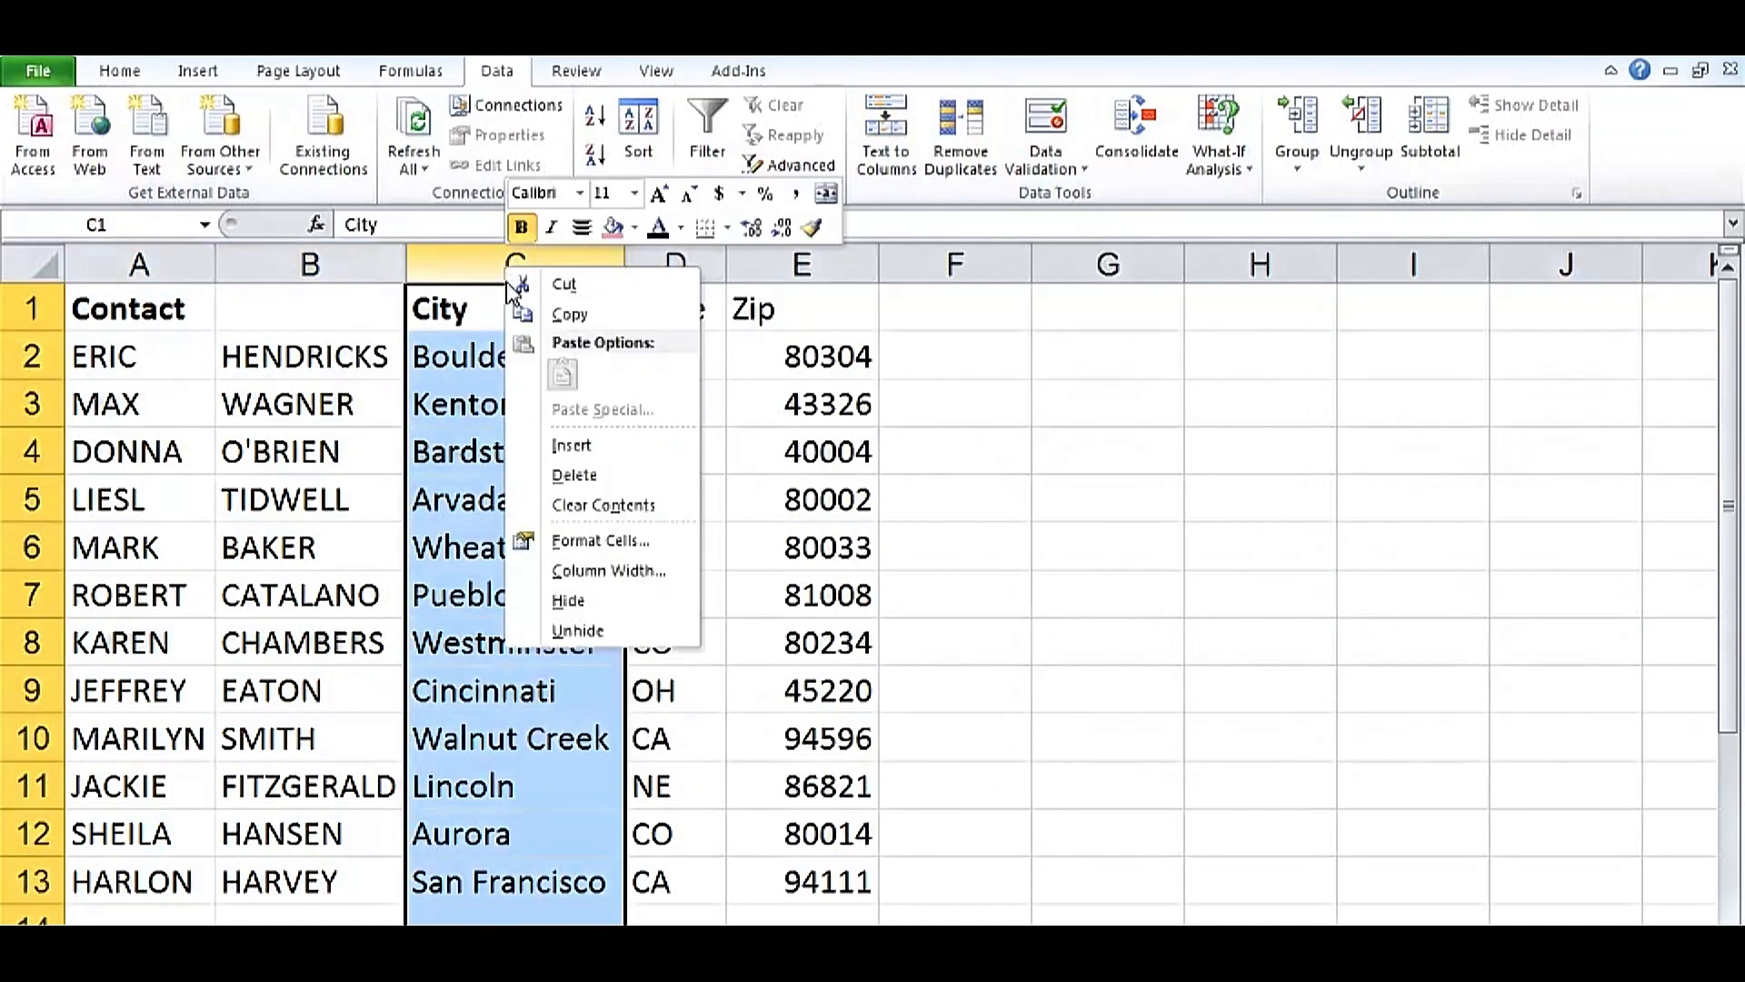
{"action": "left_click", "coordinate": [581, 447]}
{"action": "left_click", "coordinate": [506, 355]}
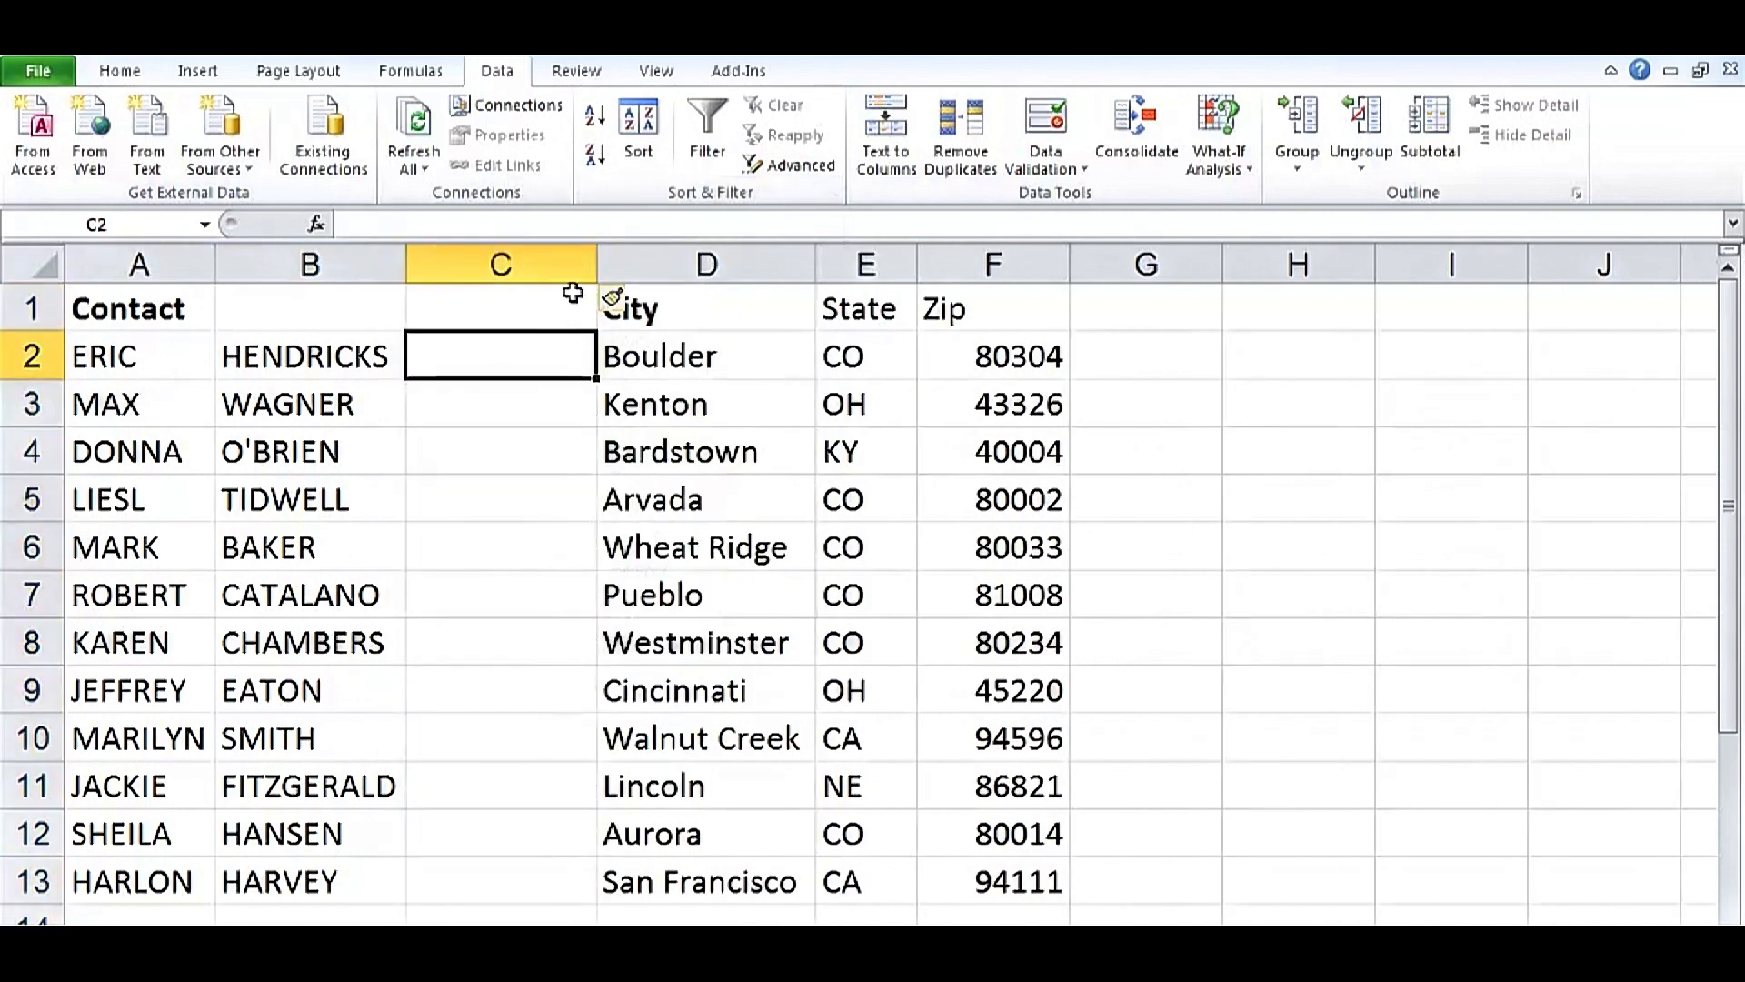
{"action": "left_click_drag", "start_coordinate": [597, 272], "coordinate": [759, 266]}
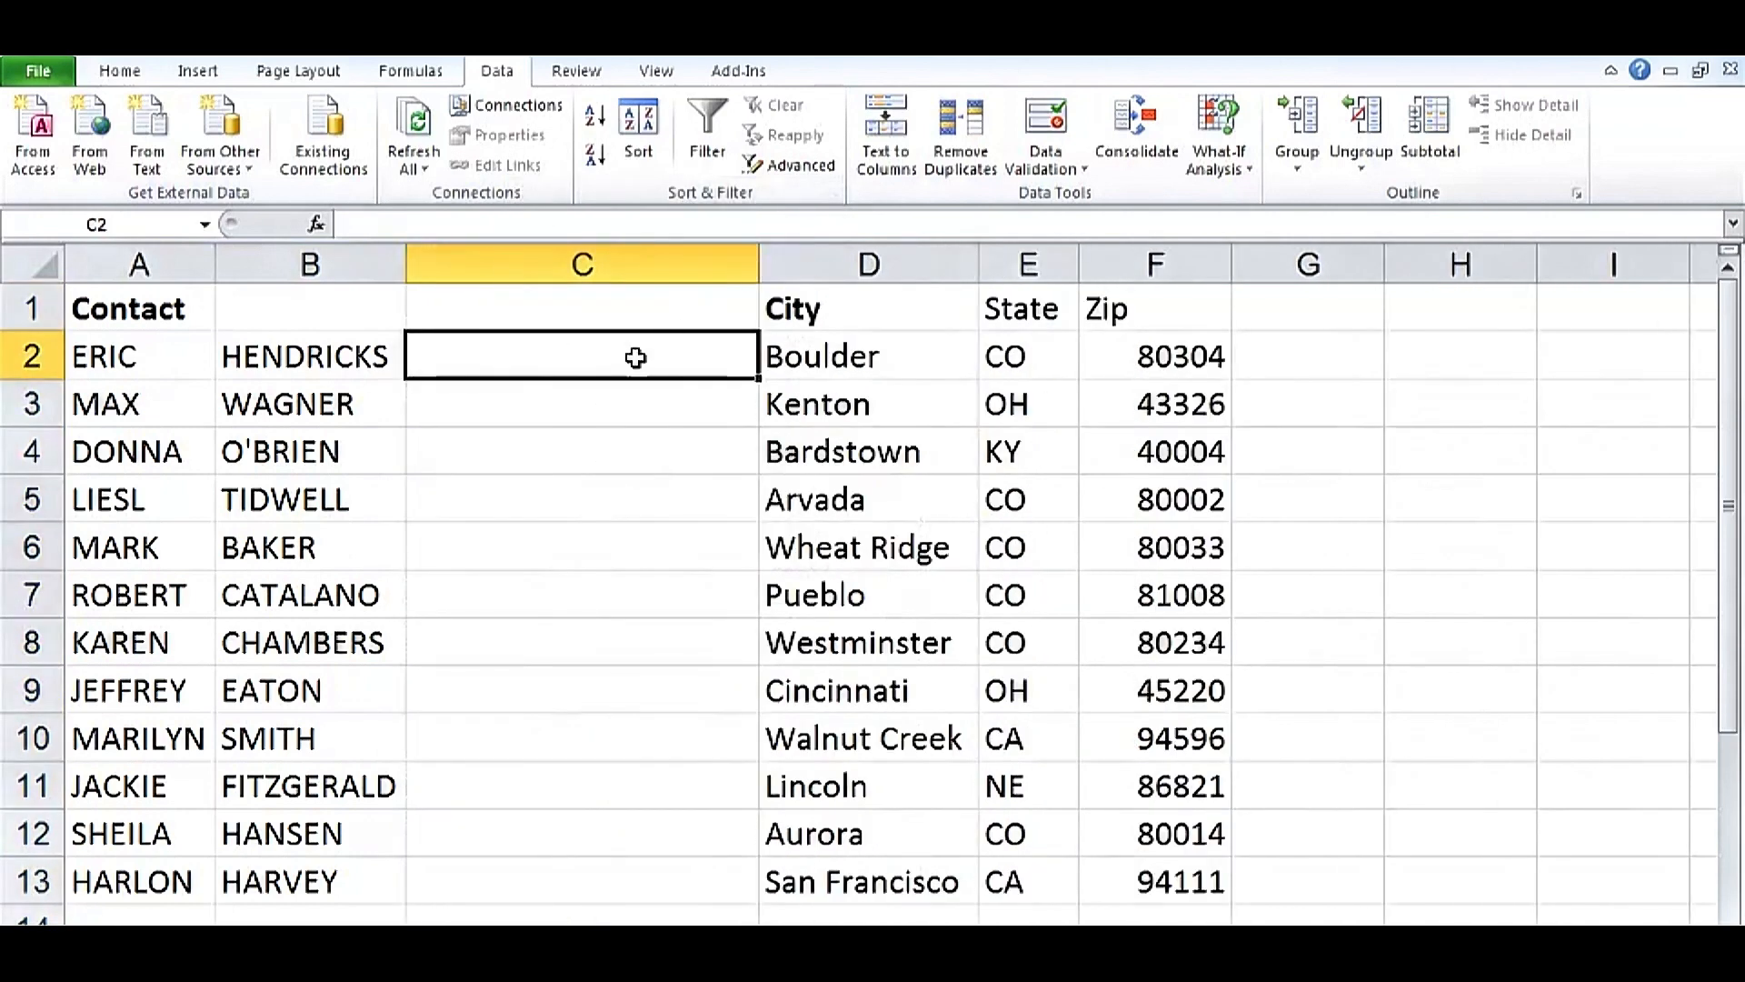
Enter the formula =B2&", "&A2 in cell C2 to combine last and first name with a comma.
{"action": "type", "text": "="}
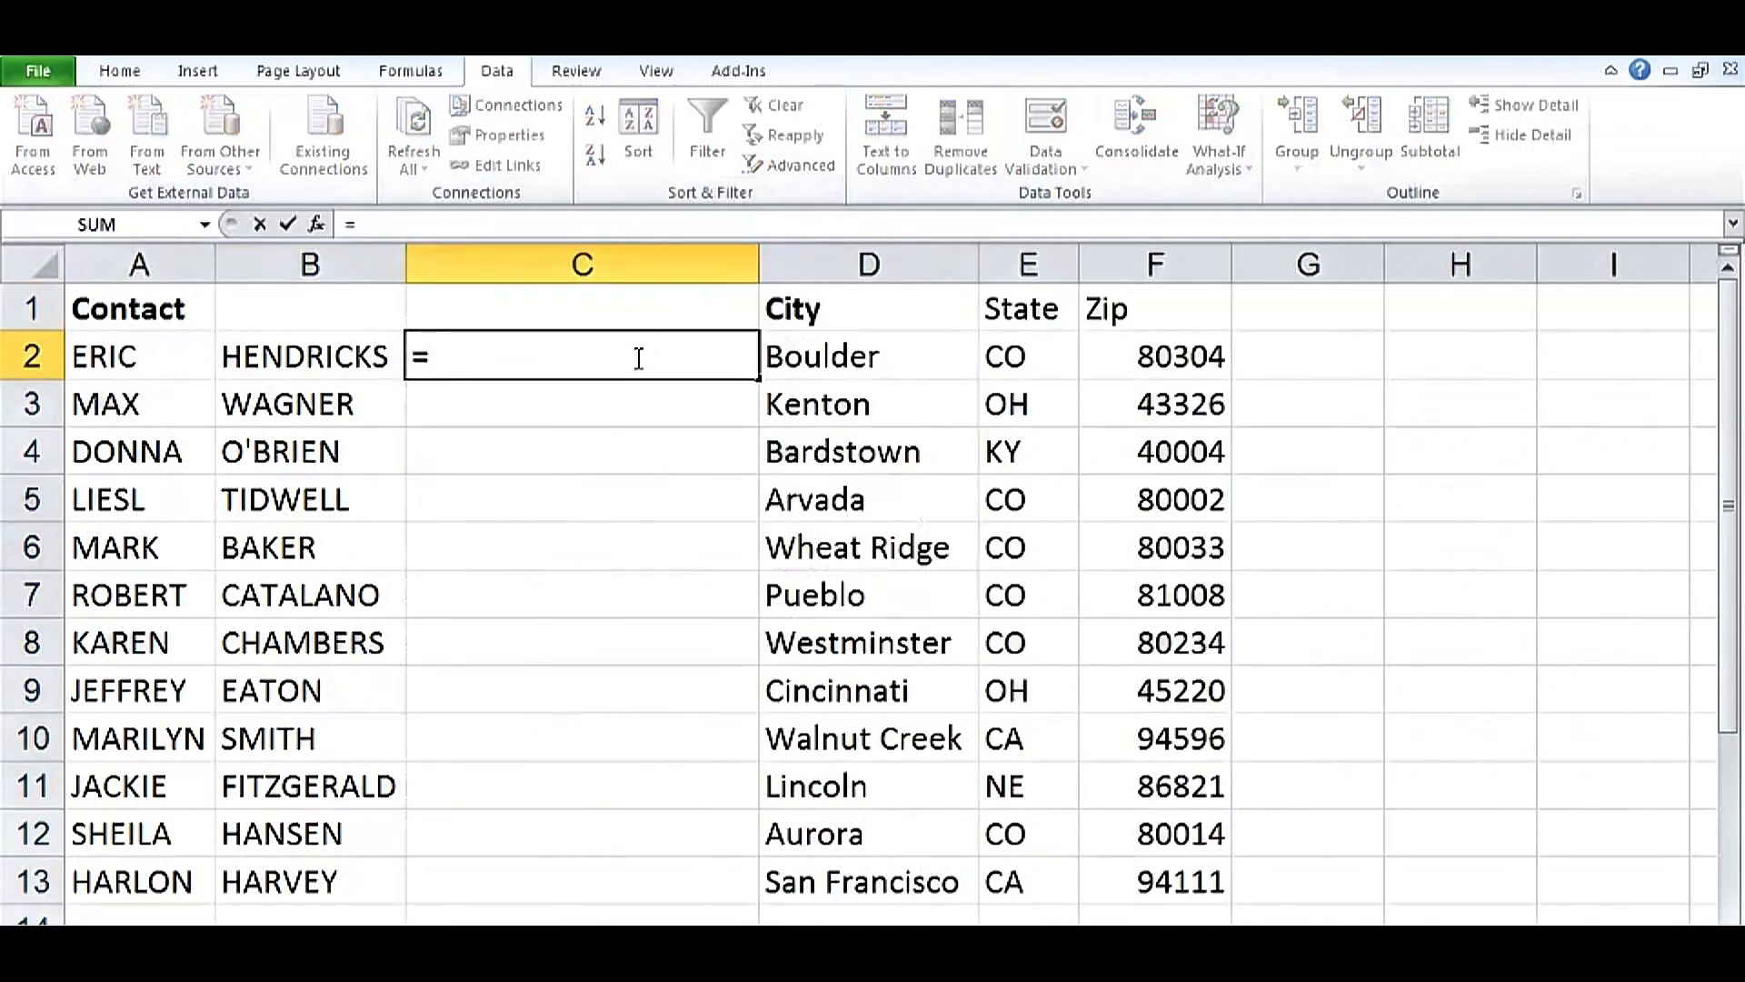
{"action": "left_click", "coordinate": [325, 357]}
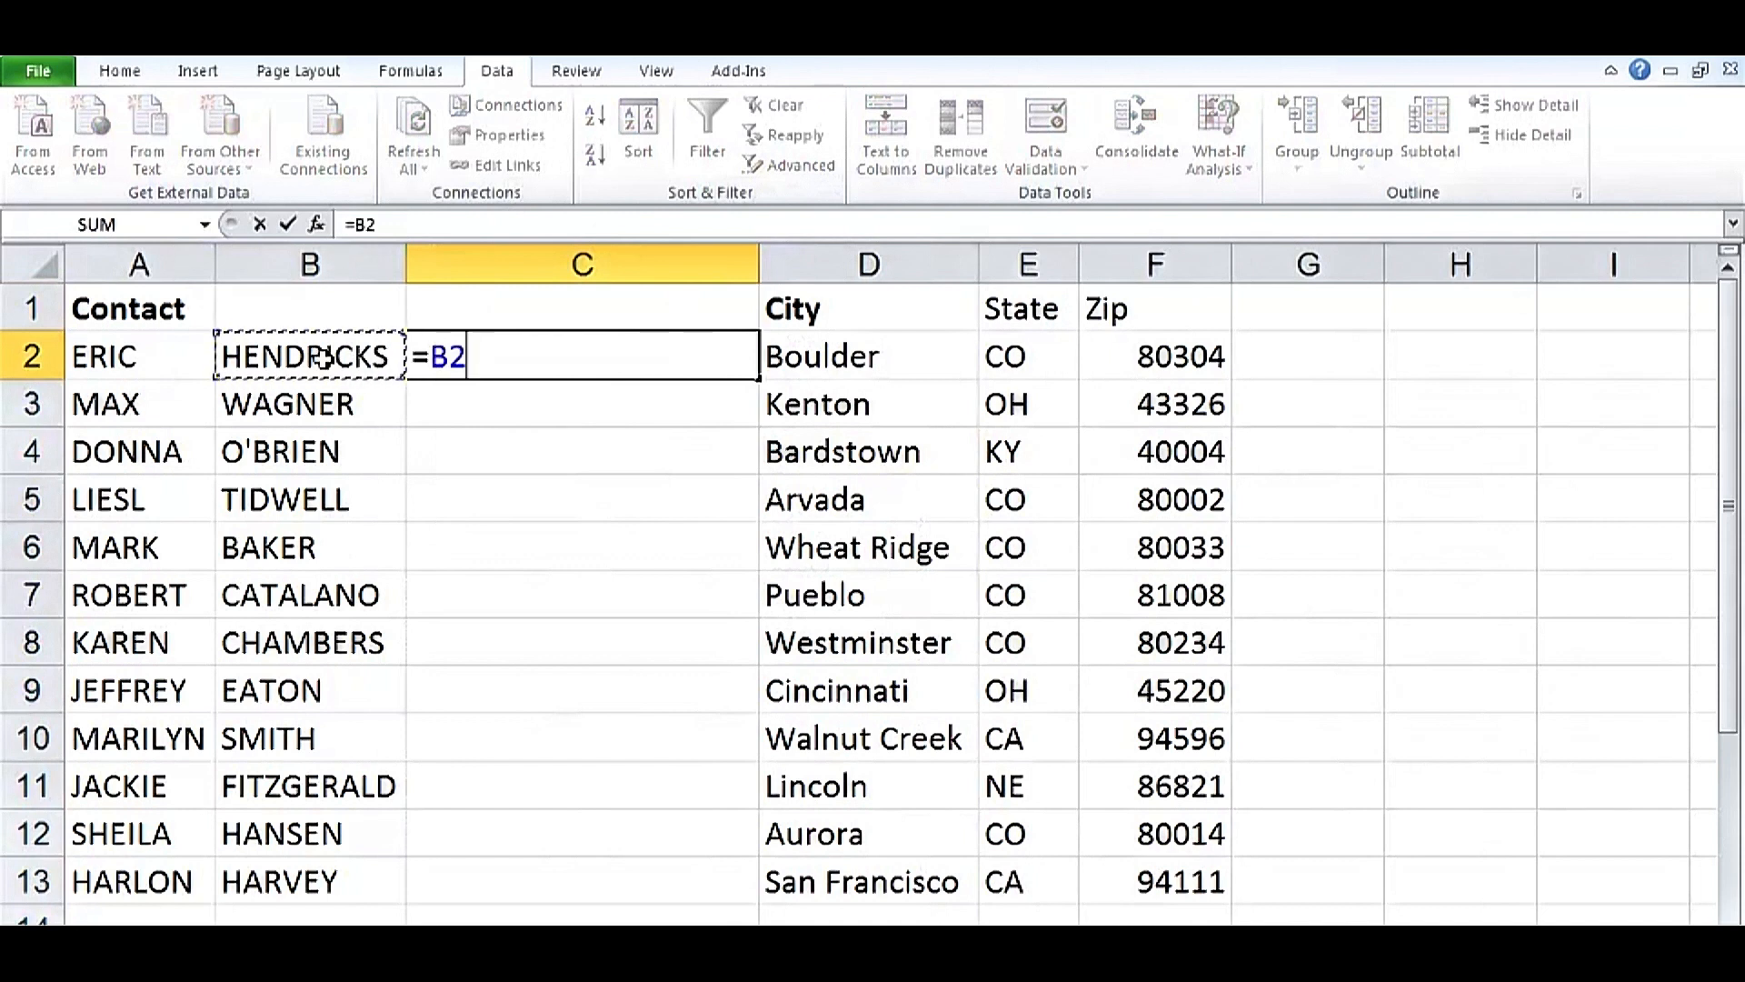
{"action": "type", "text": "&"}
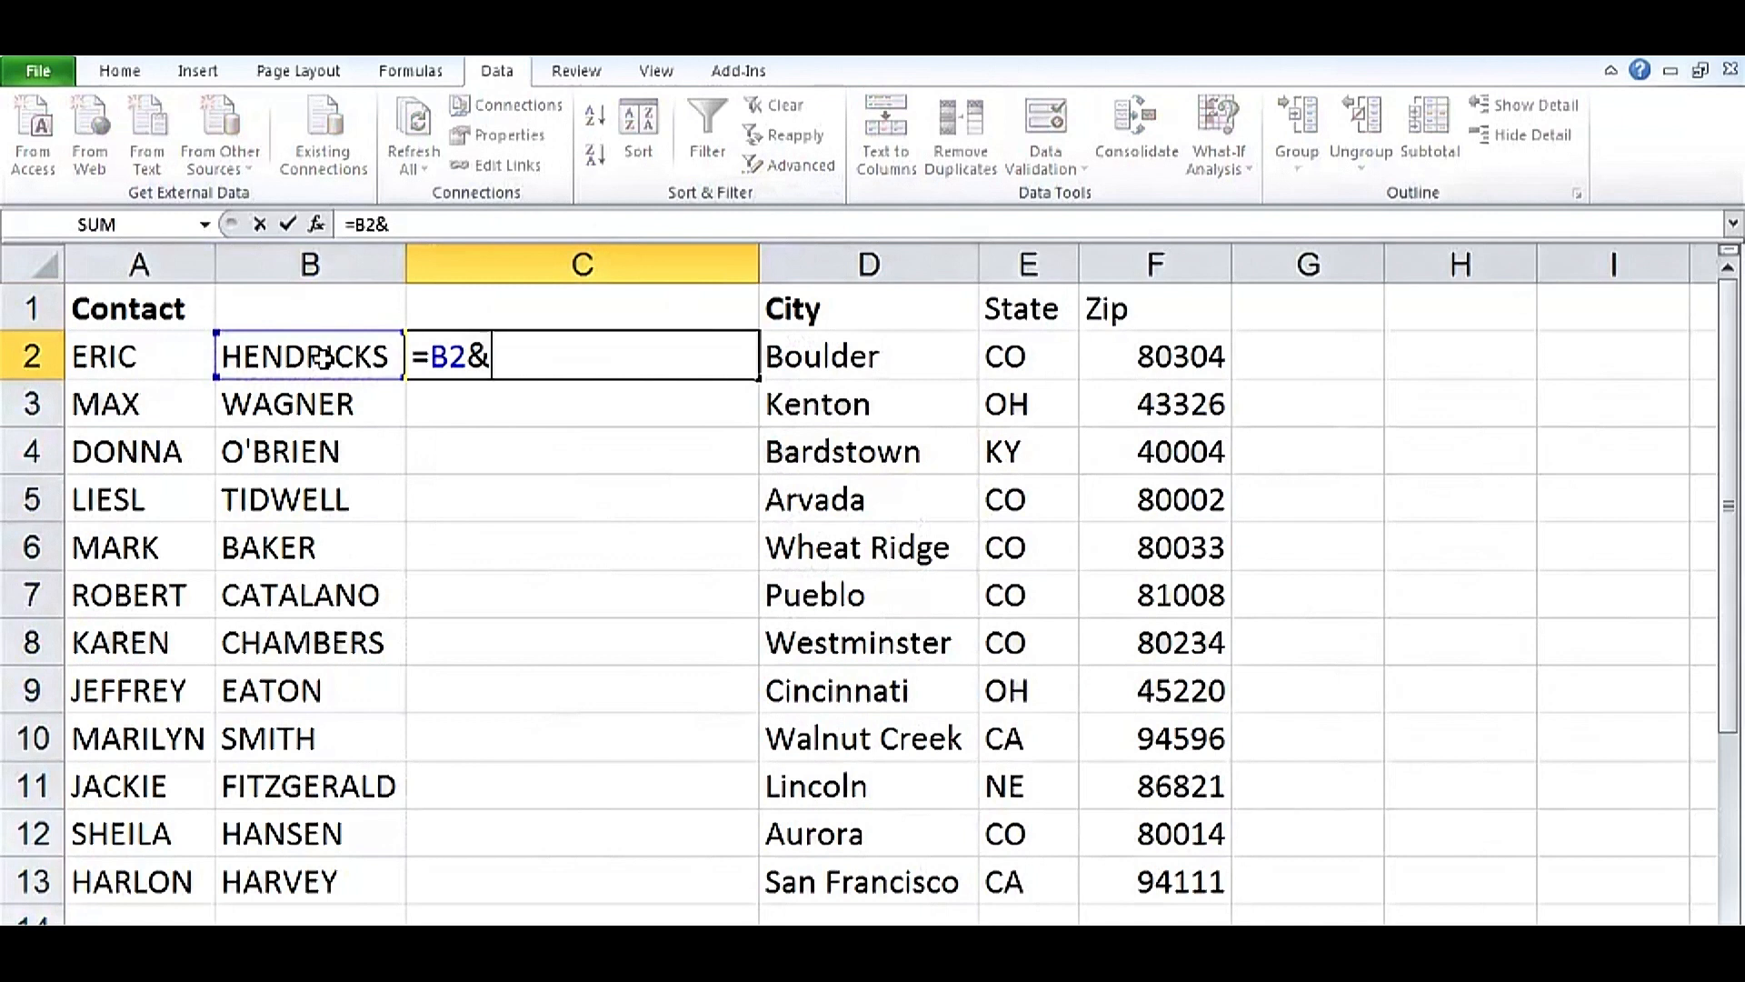
{"action": "type", "text": "\", \"&"}
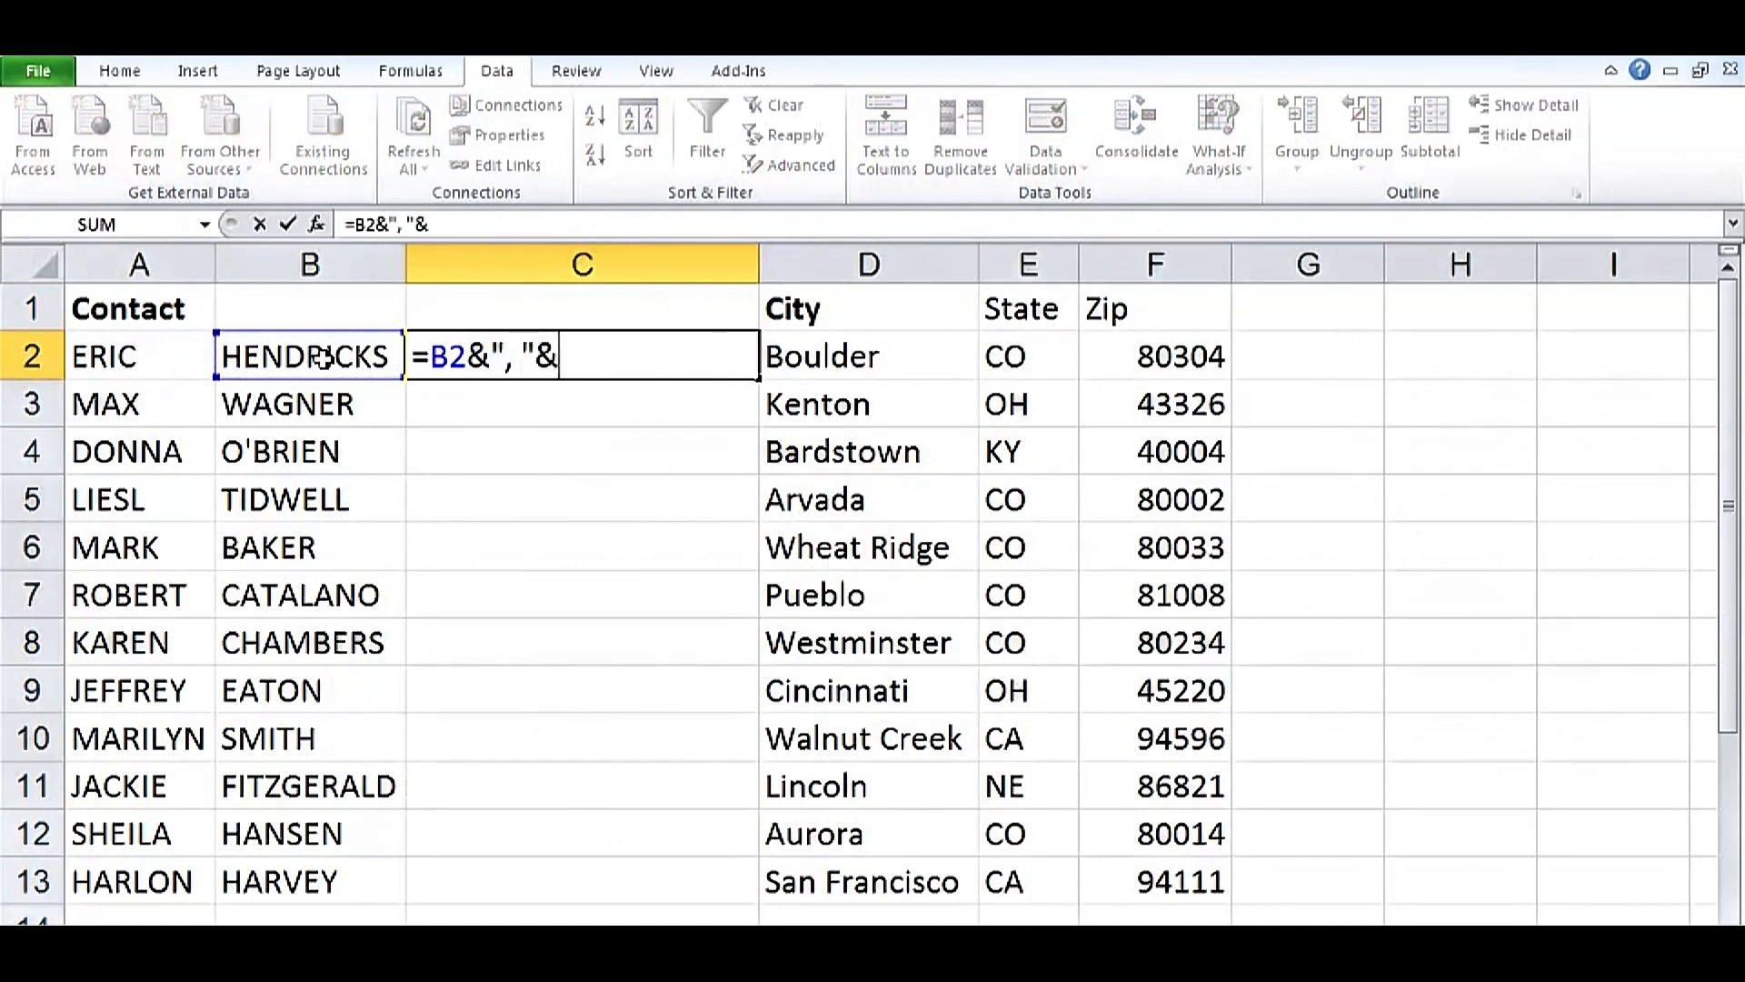
{"action": "left_click", "coordinate": [181, 357]}
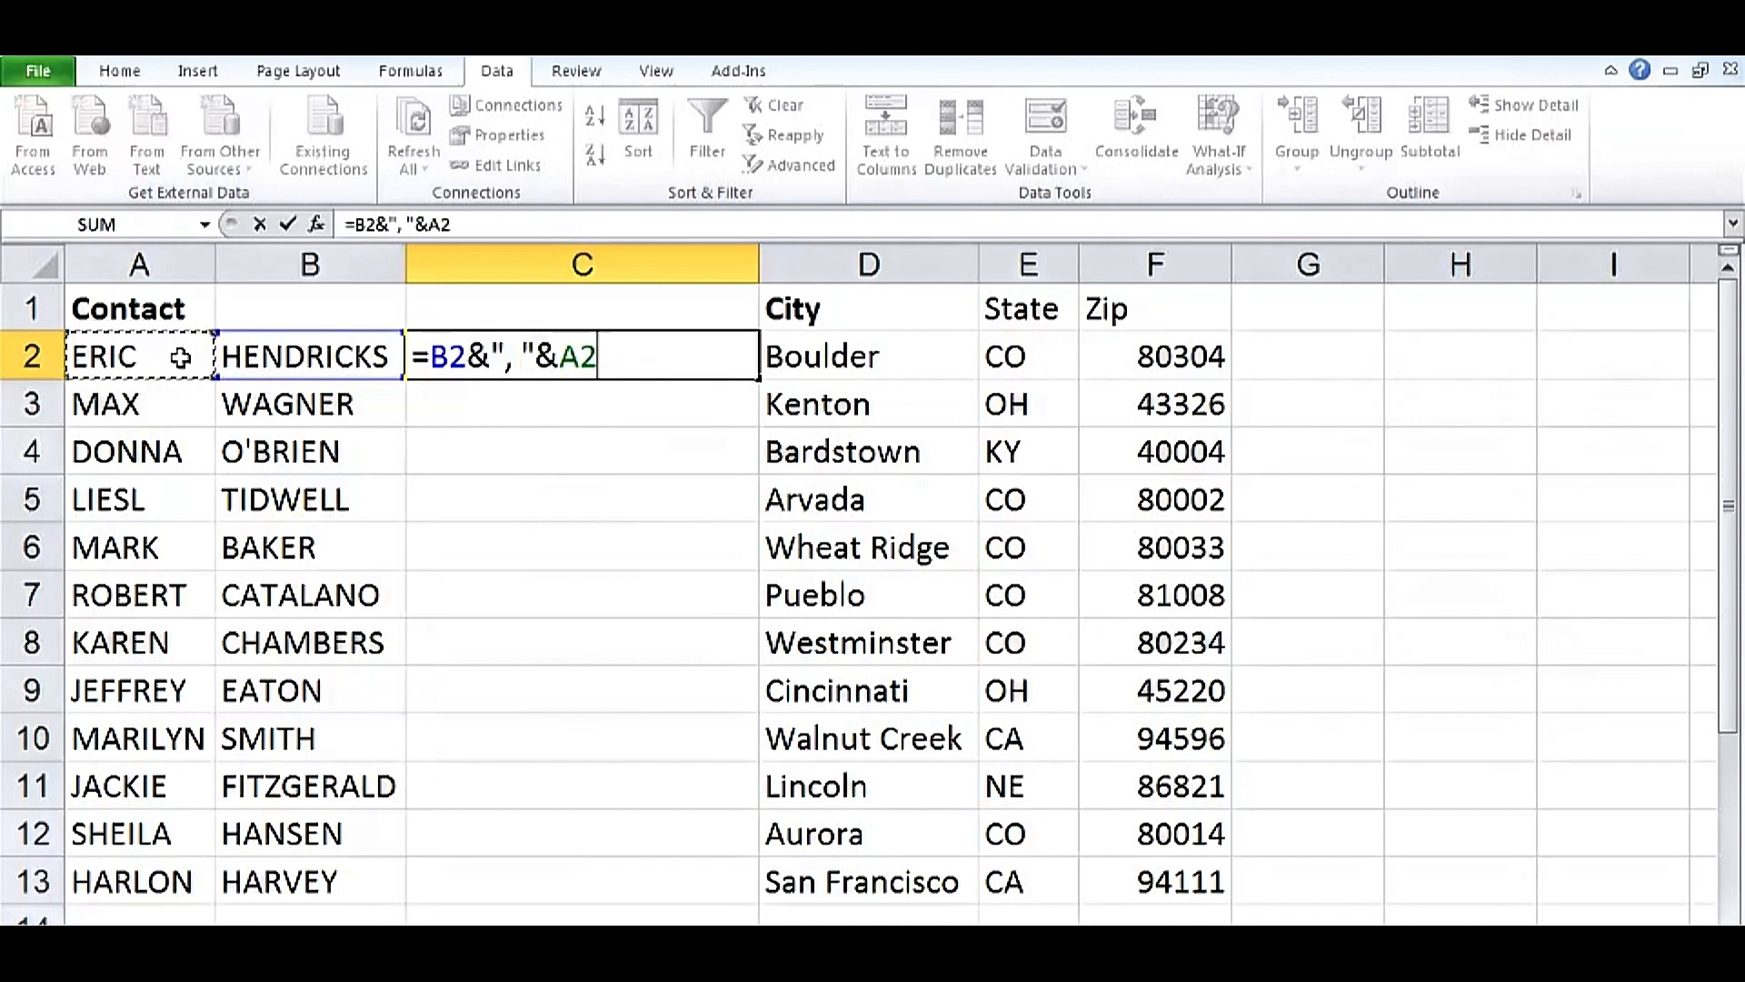
{"action": "key", "text": "ctrl+Return"}
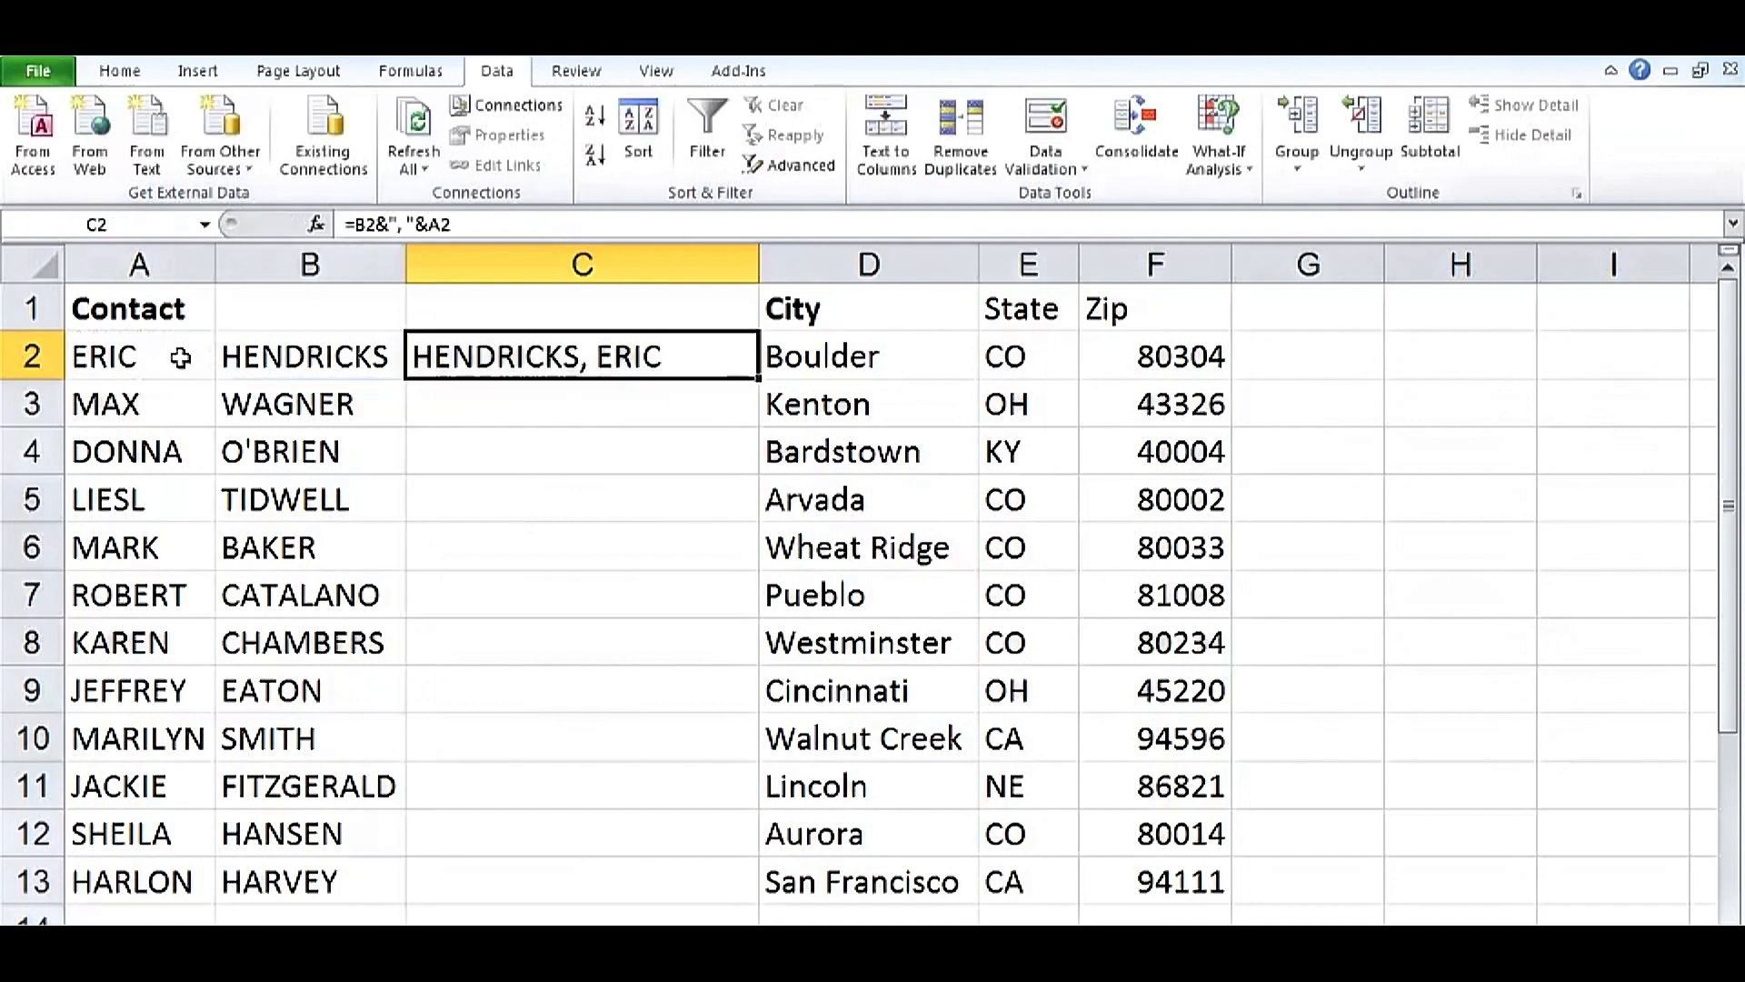
Fill the combined-name formula from C2 down to C13, and wrap it in PROPER throughout that range as =PROPER(B2&", "&A2).
{"action": "double_click", "coordinate": [759, 386]}
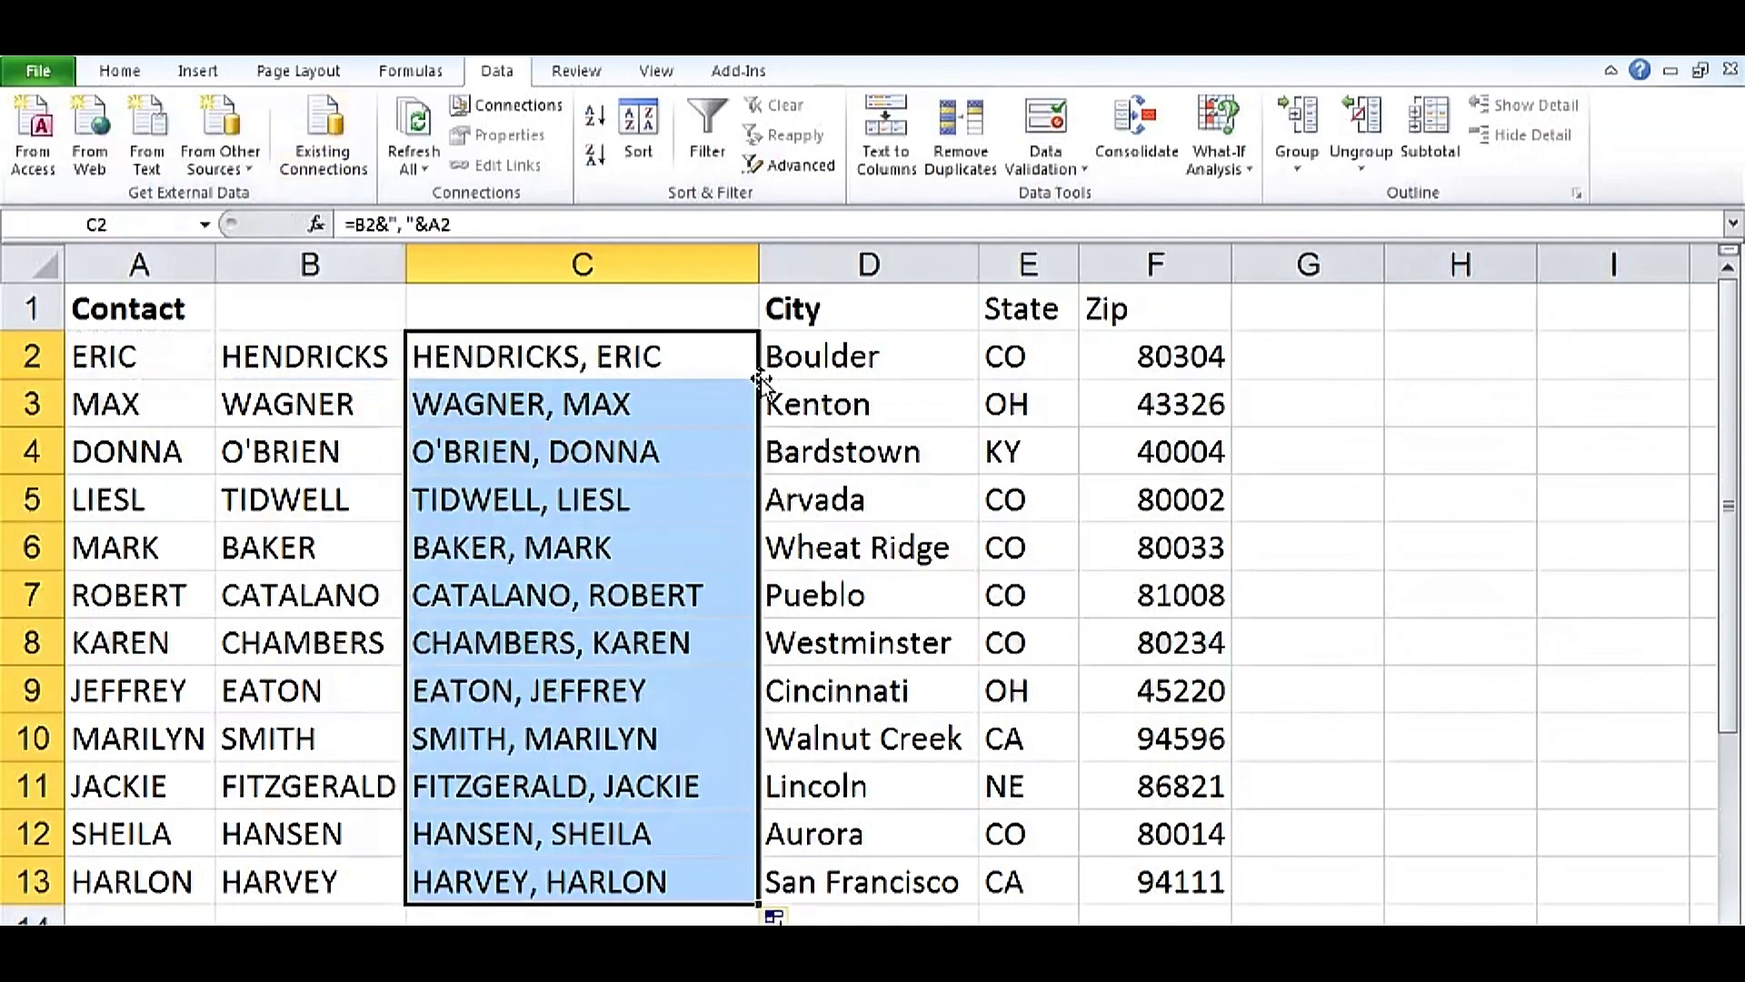
{"action": "key", "text": "F2"}
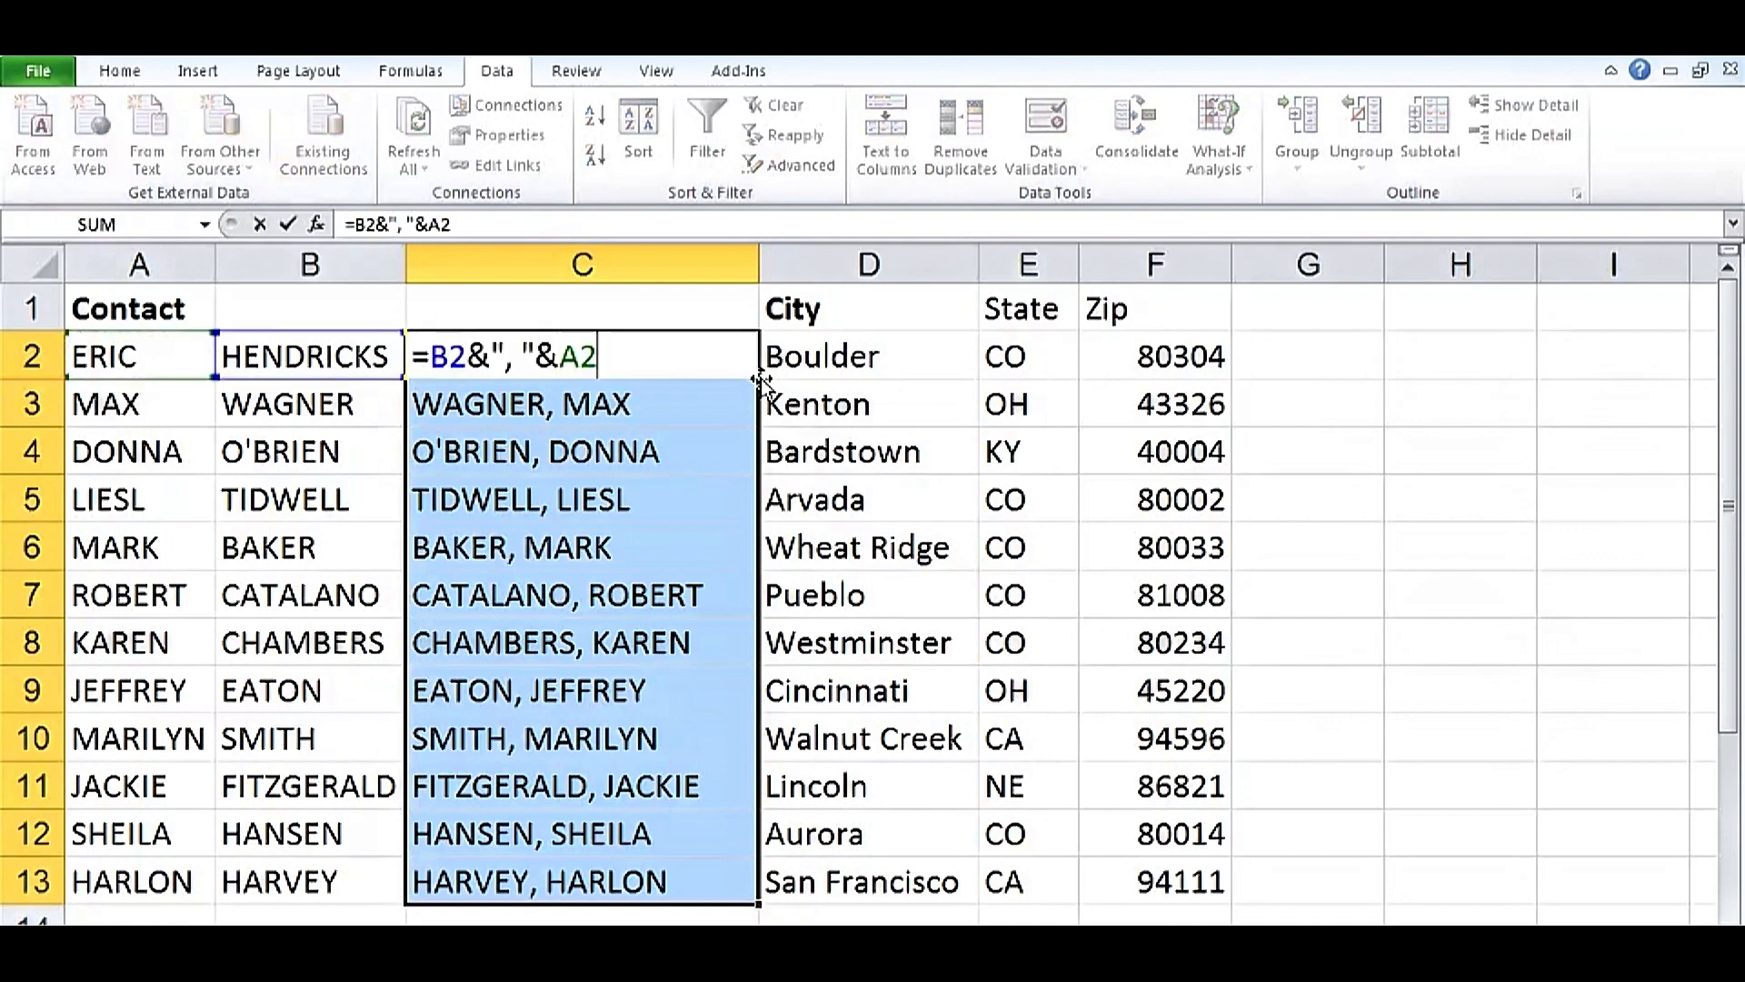
{"action": "left_click", "coordinate": [436, 357]}
{"action": "type", "text": "proper"}
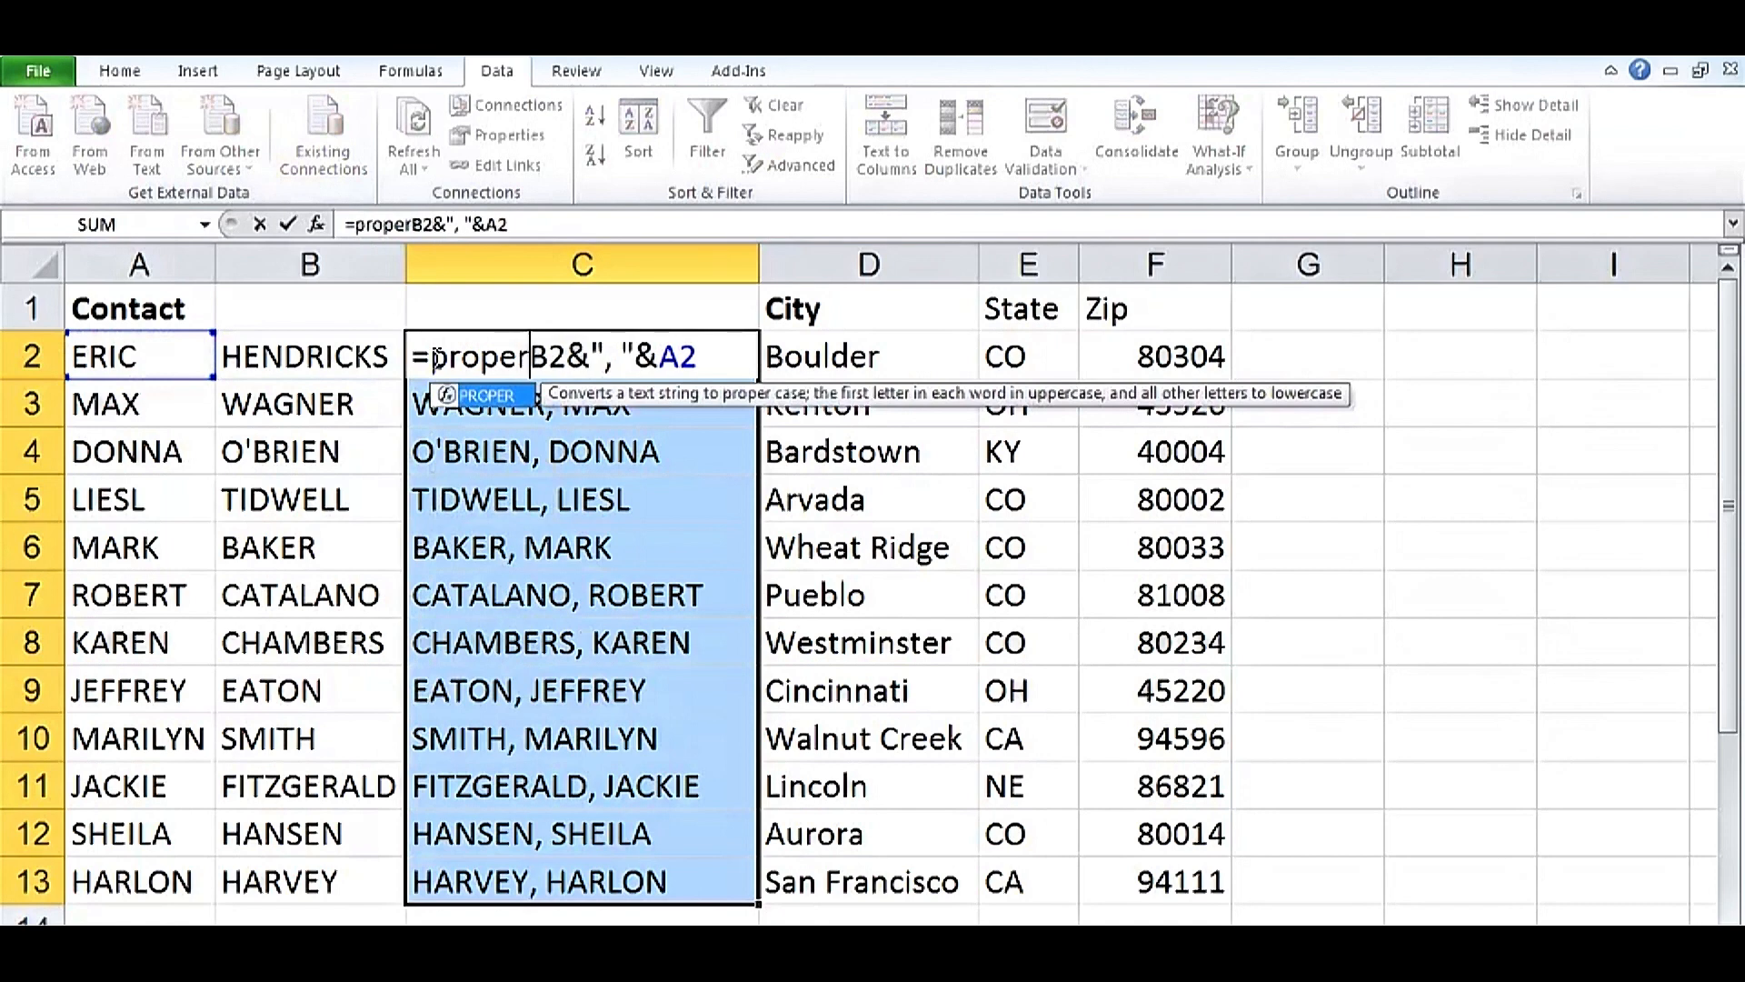
{"action": "type", "text": "("}
{"action": "key", "text": "ctrl+Return"}
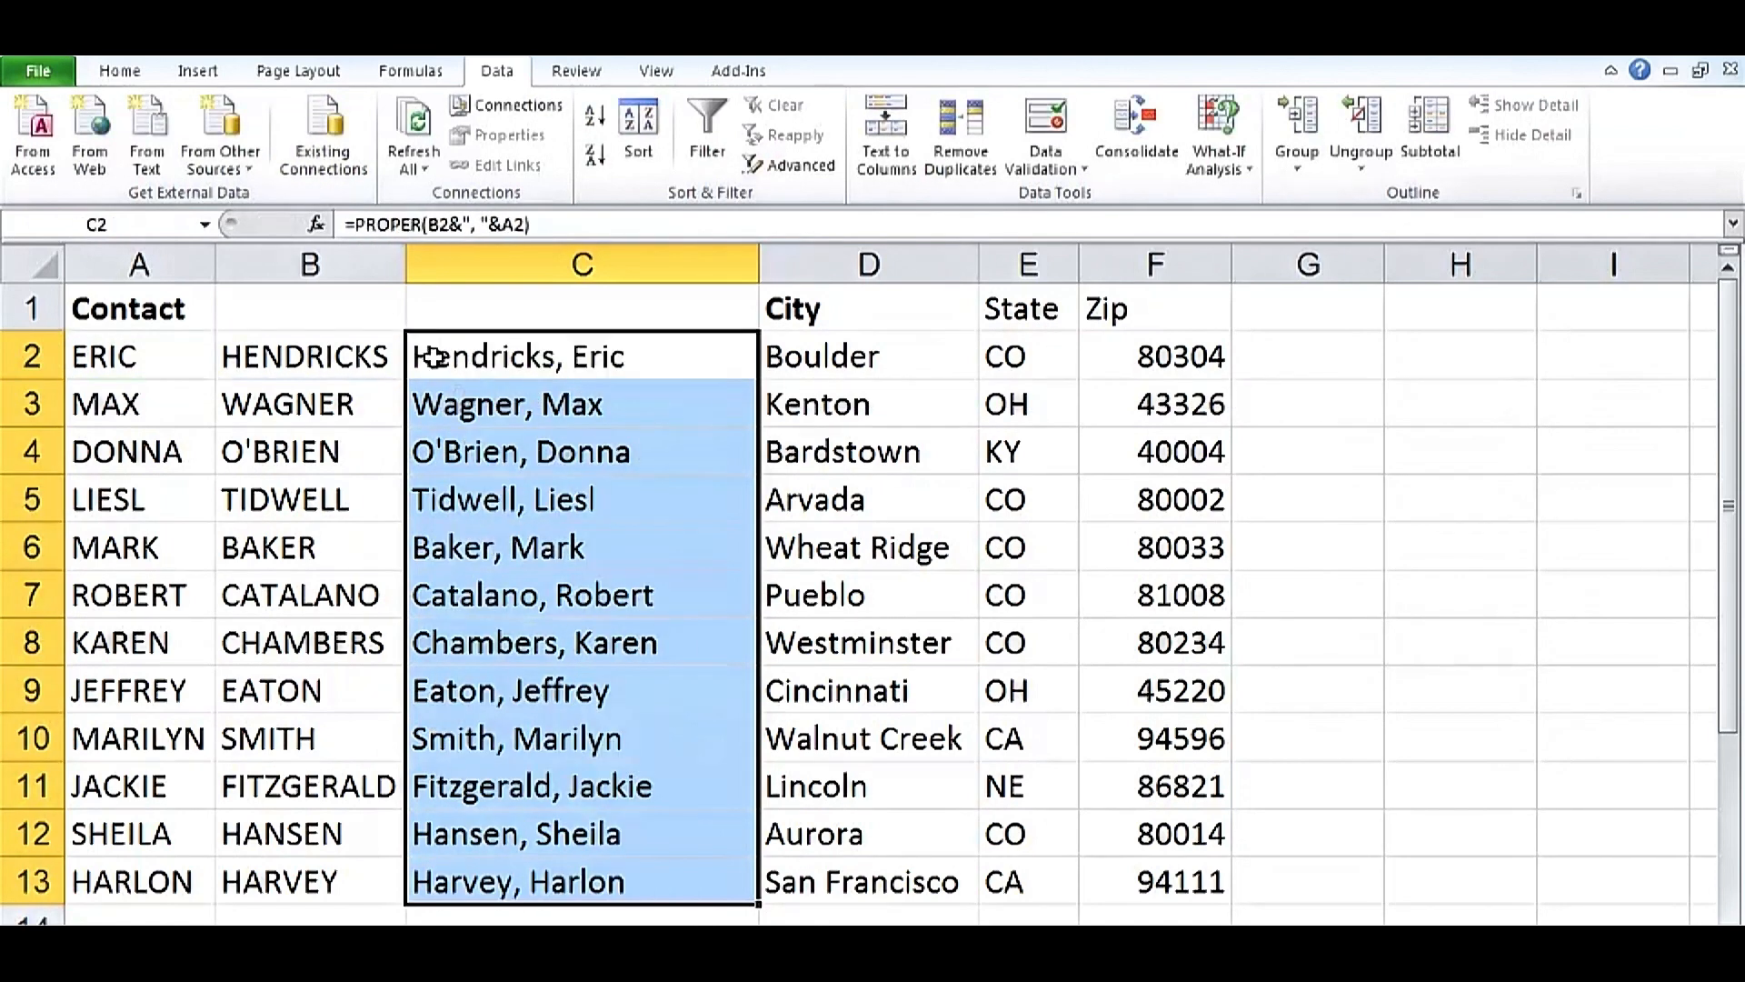
Replace the name formulas in C2:C13 with their values only, in the same cells.
{"action": "key", "text": "F2"}
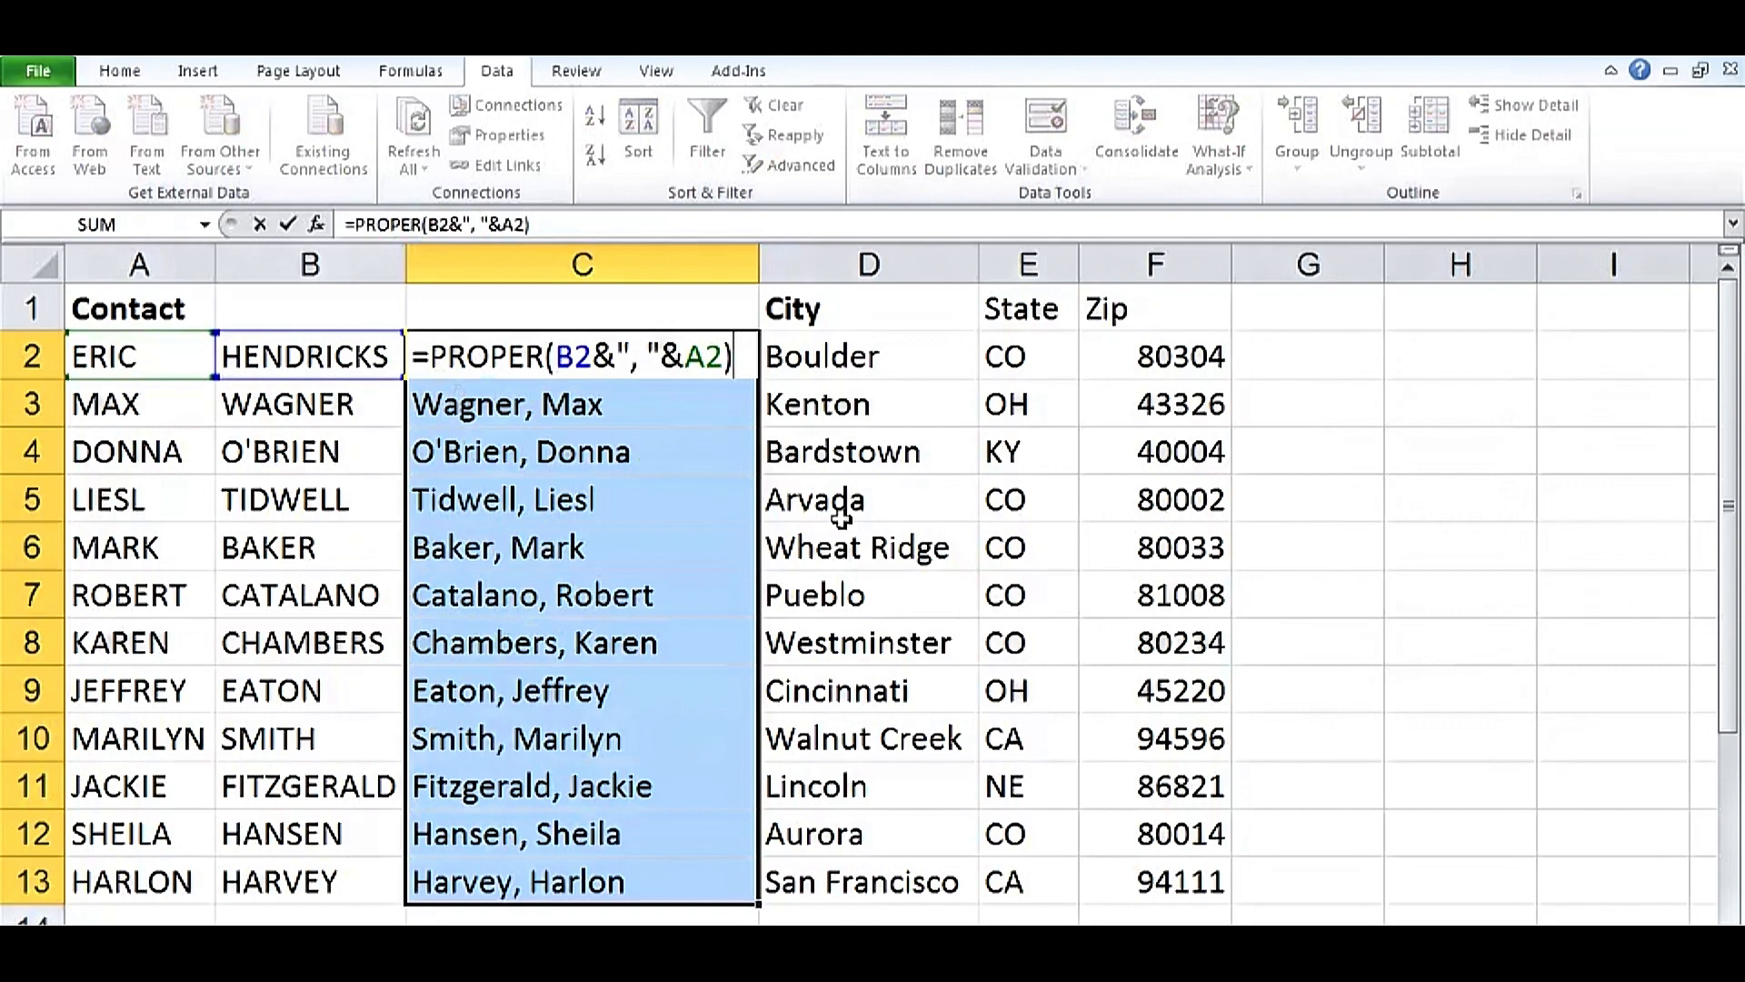
{"action": "key", "text": "Escape"}
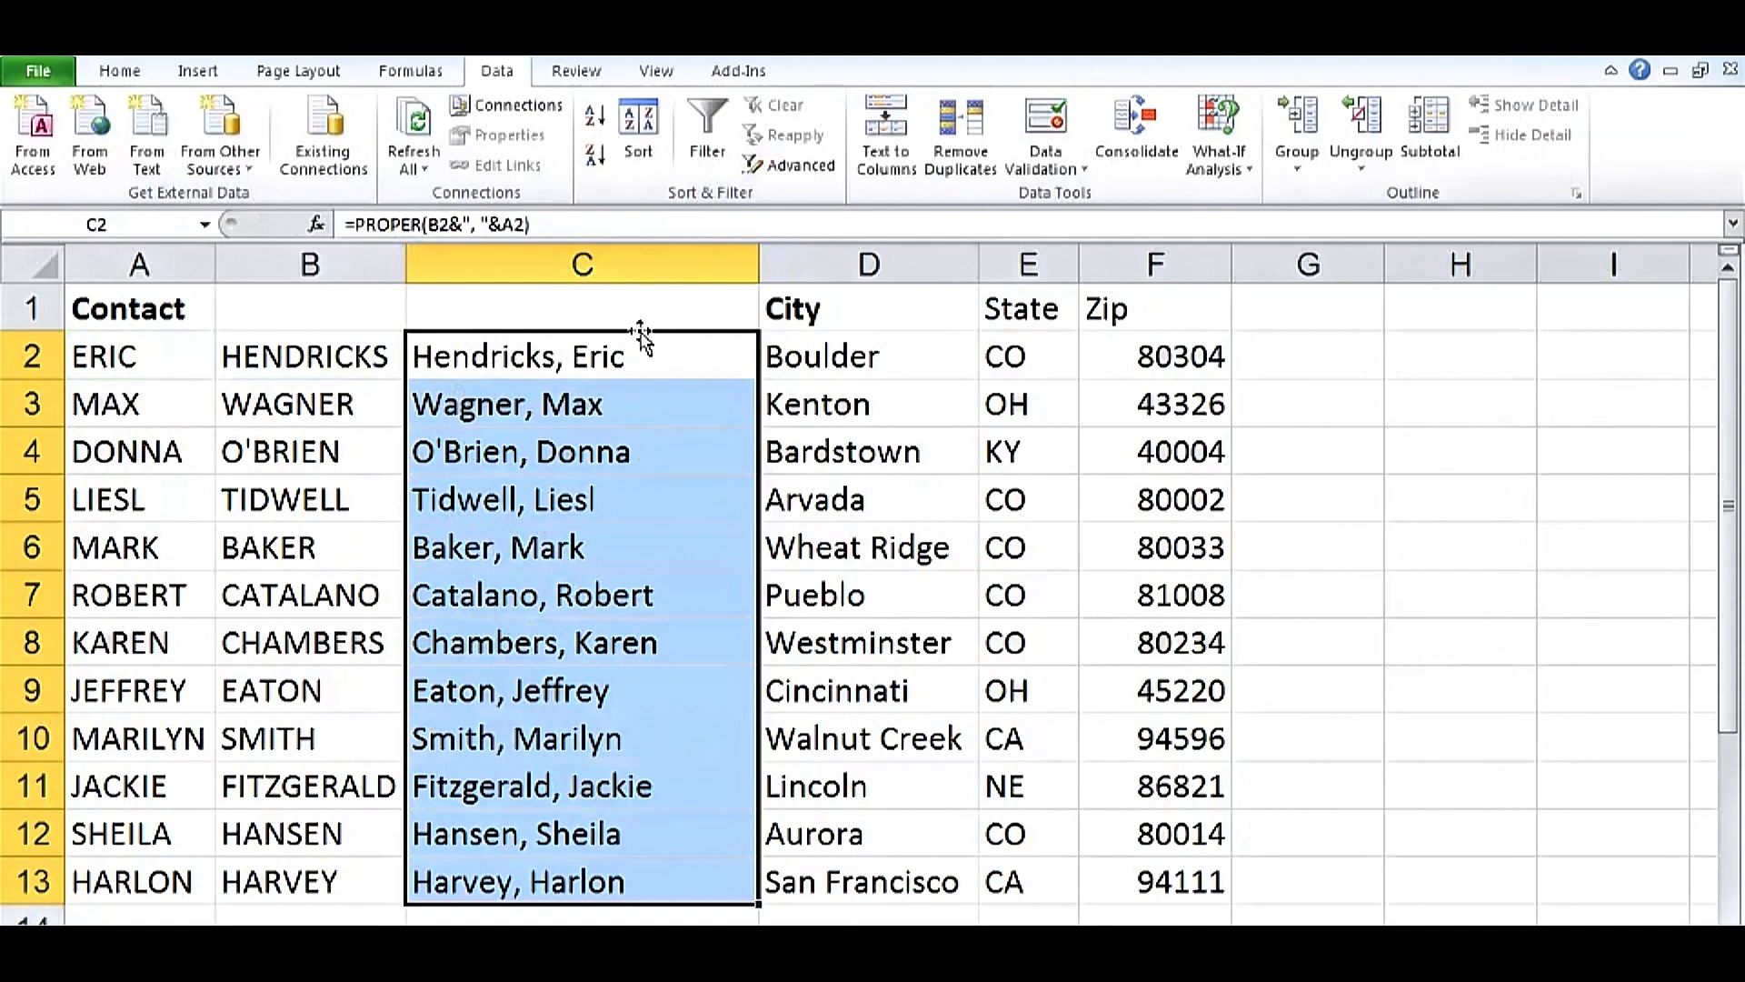
{"action": "left_click_drag", "start_coordinate": [641, 333], "coordinate": [637, 345]}
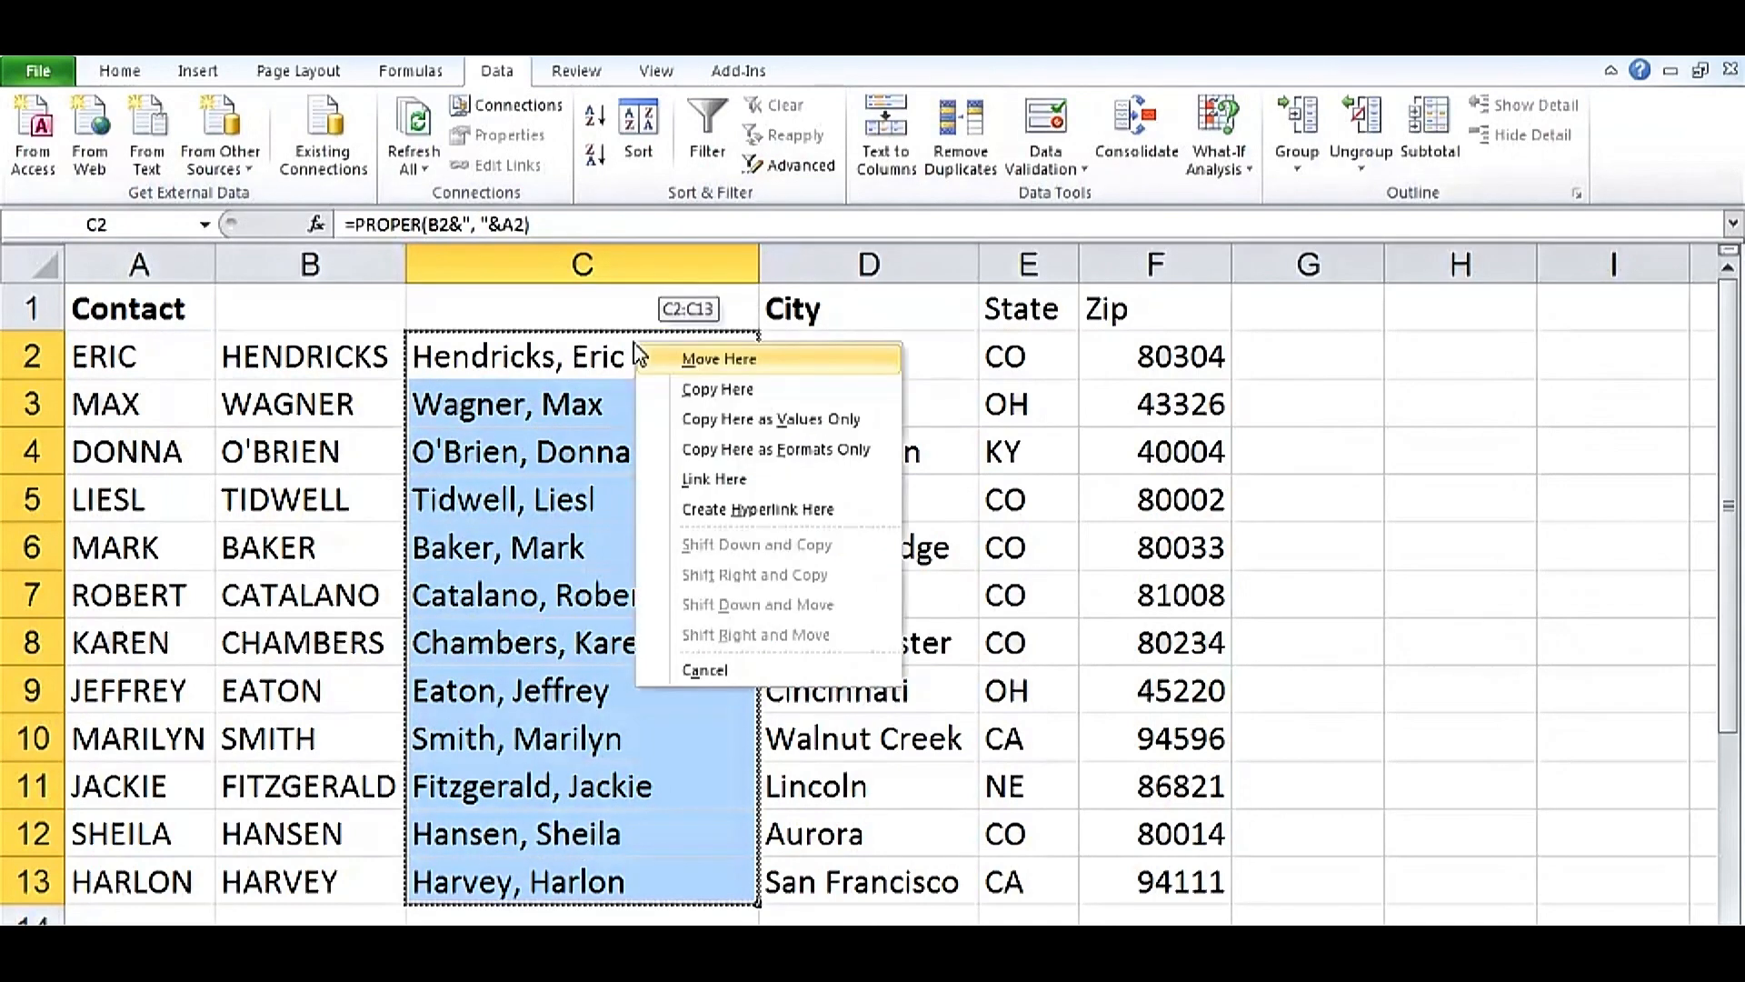
{"action": "left_click", "coordinate": [716, 427]}
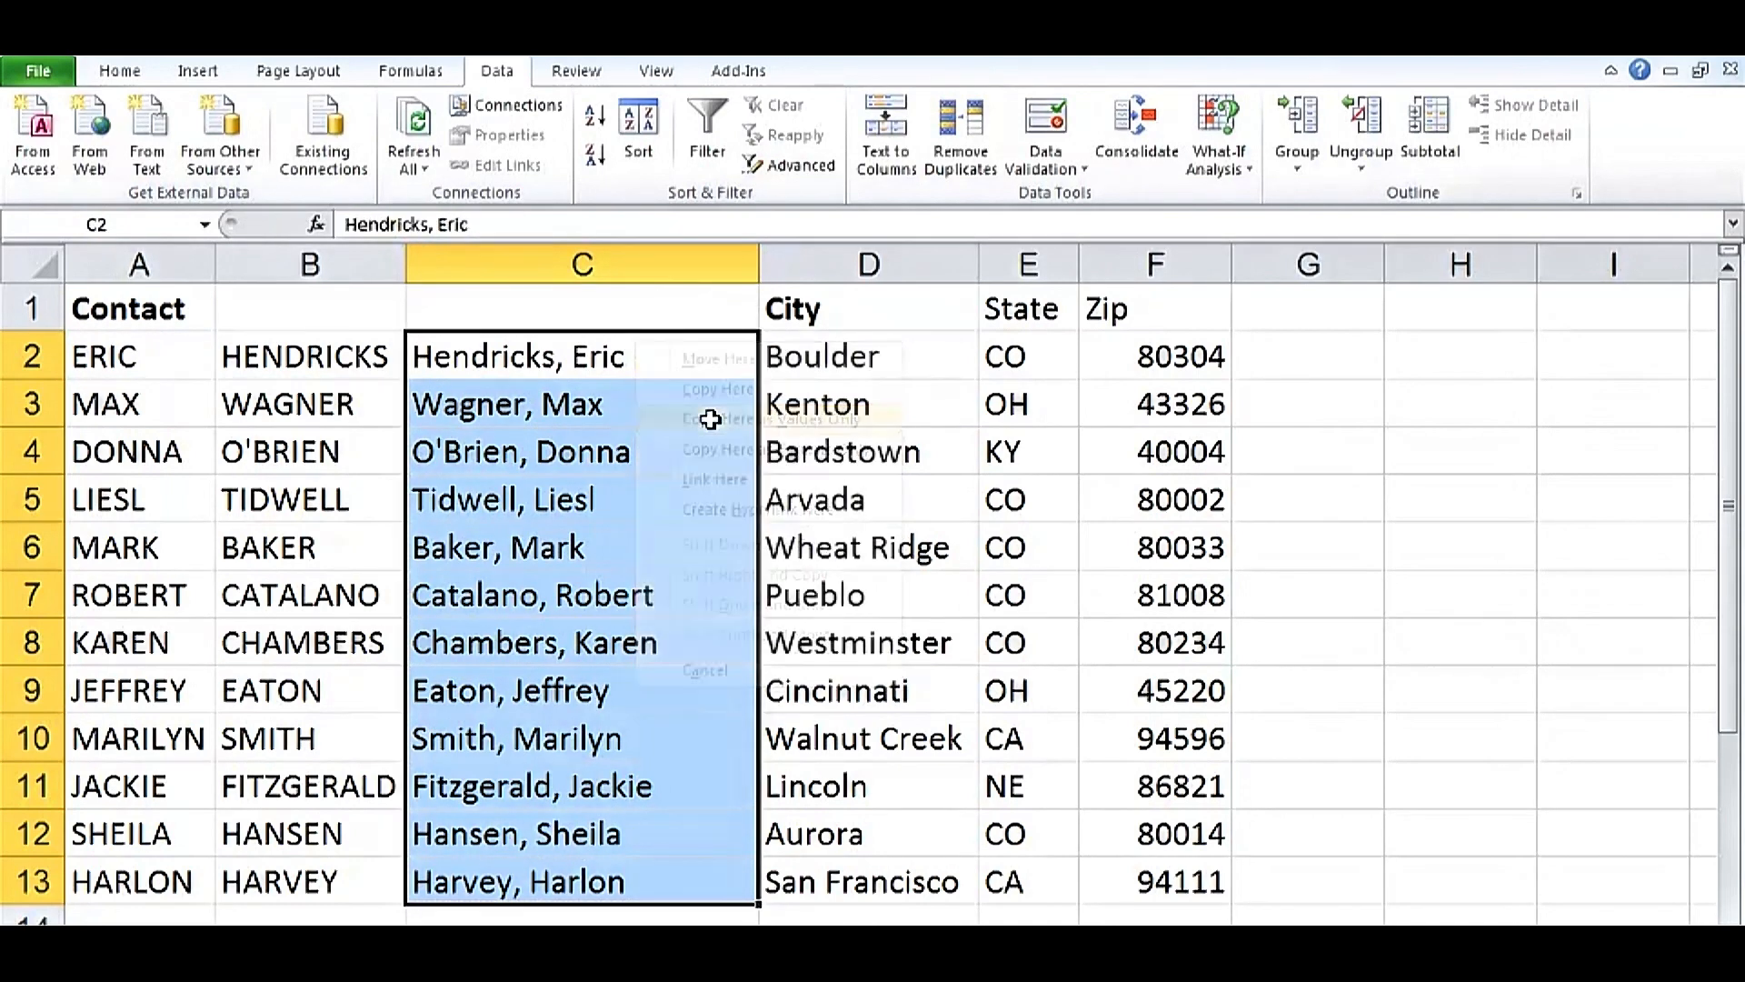
Move the Contact heading from A1 to C1, and delete the separate first-name and last-name columns A and B.
{"action": "left_click", "coordinate": [151, 300]}
{"action": "left_click_drag", "start_coordinate": [155, 334], "coordinate": [373, 345]}
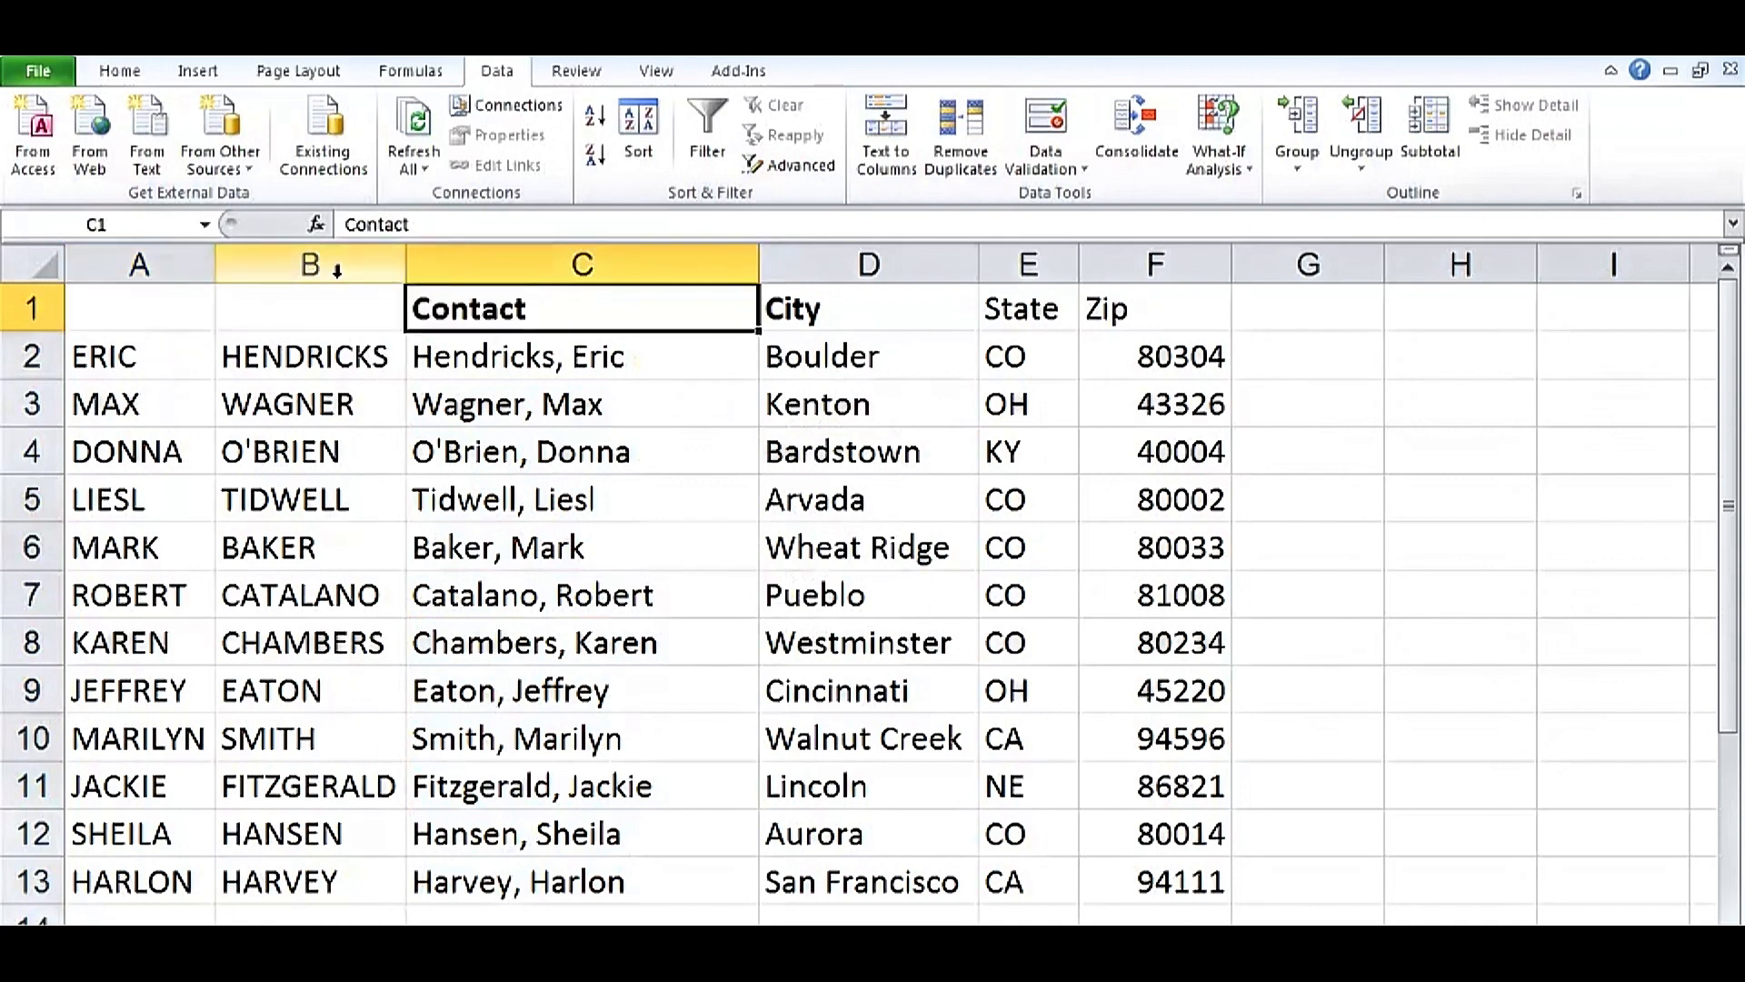
{"action": "right_click", "coordinate": [148, 266]}
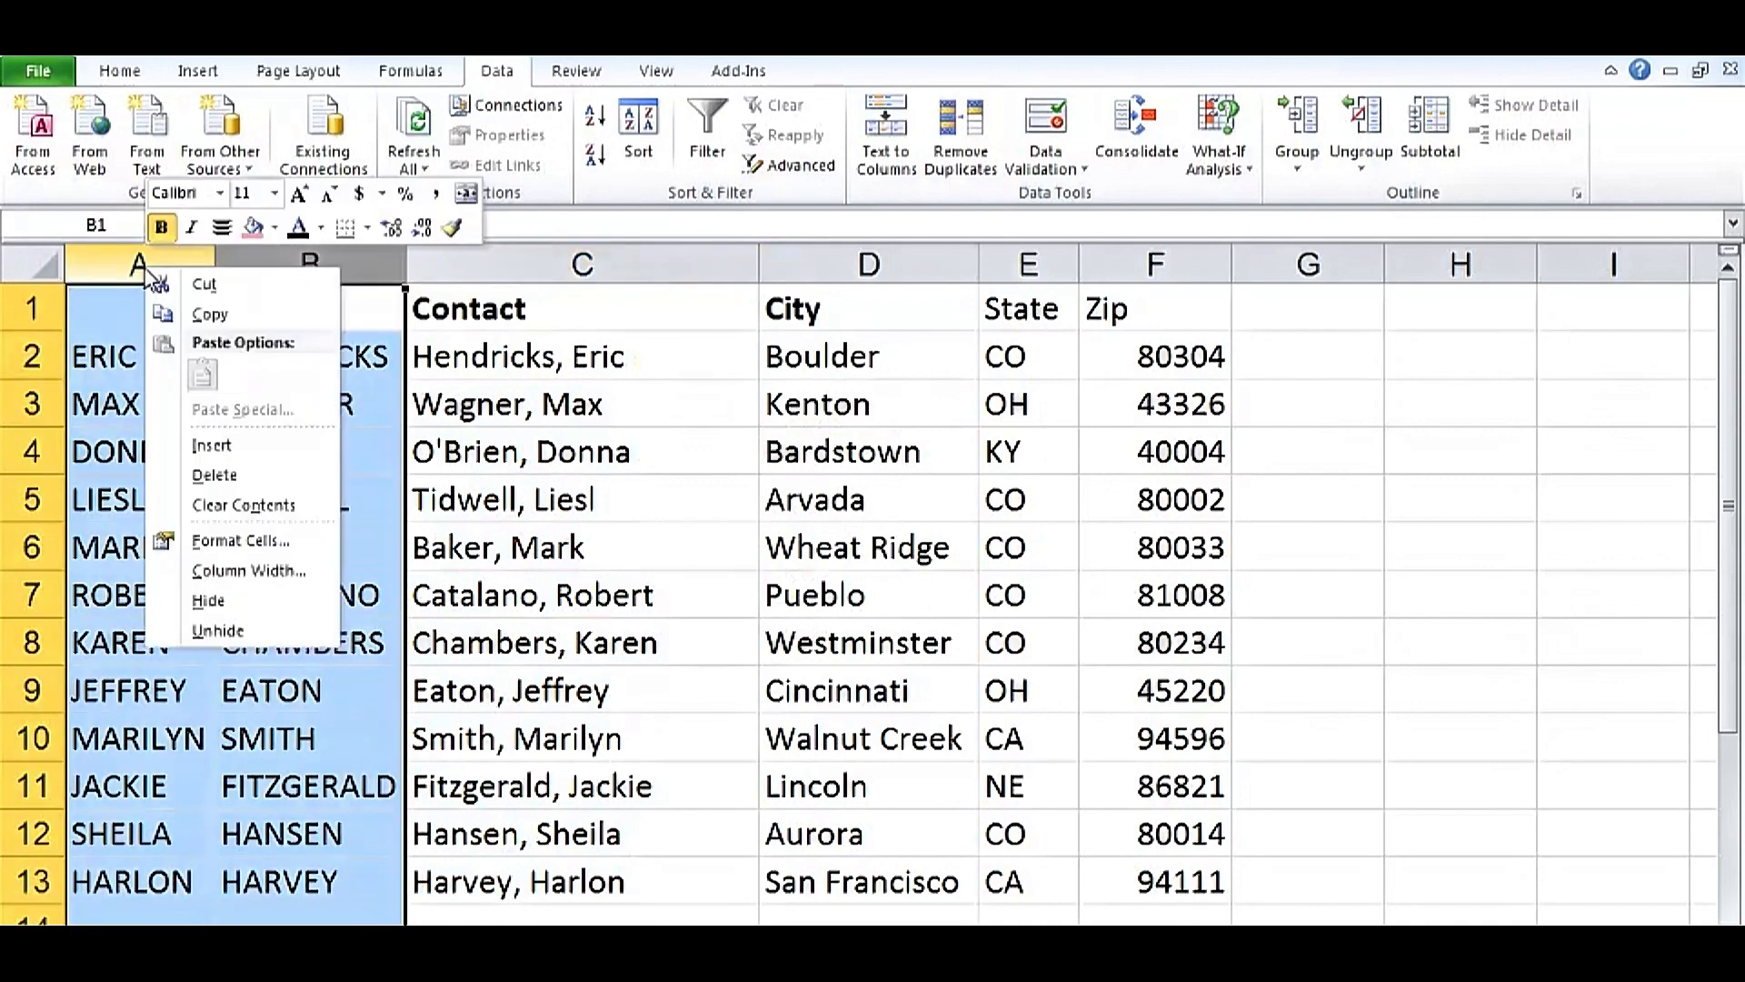
{"action": "left_click", "coordinate": [229, 480]}
{"action": "left_click", "coordinate": [489, 353]}
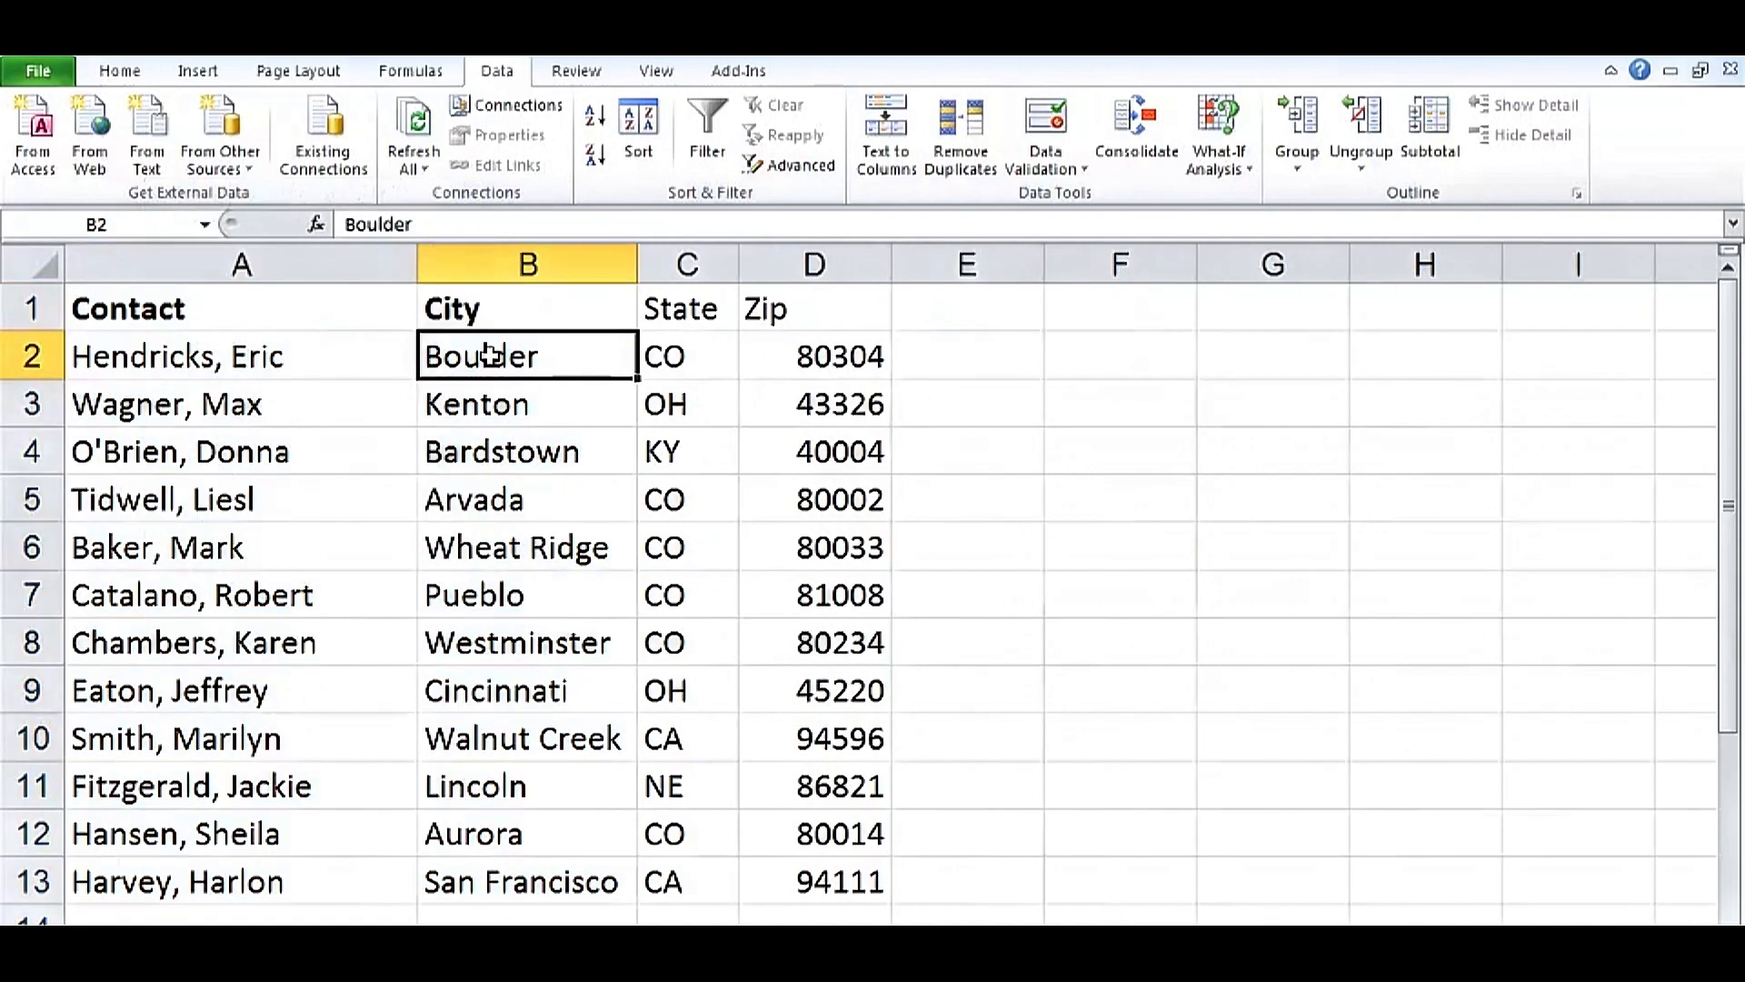